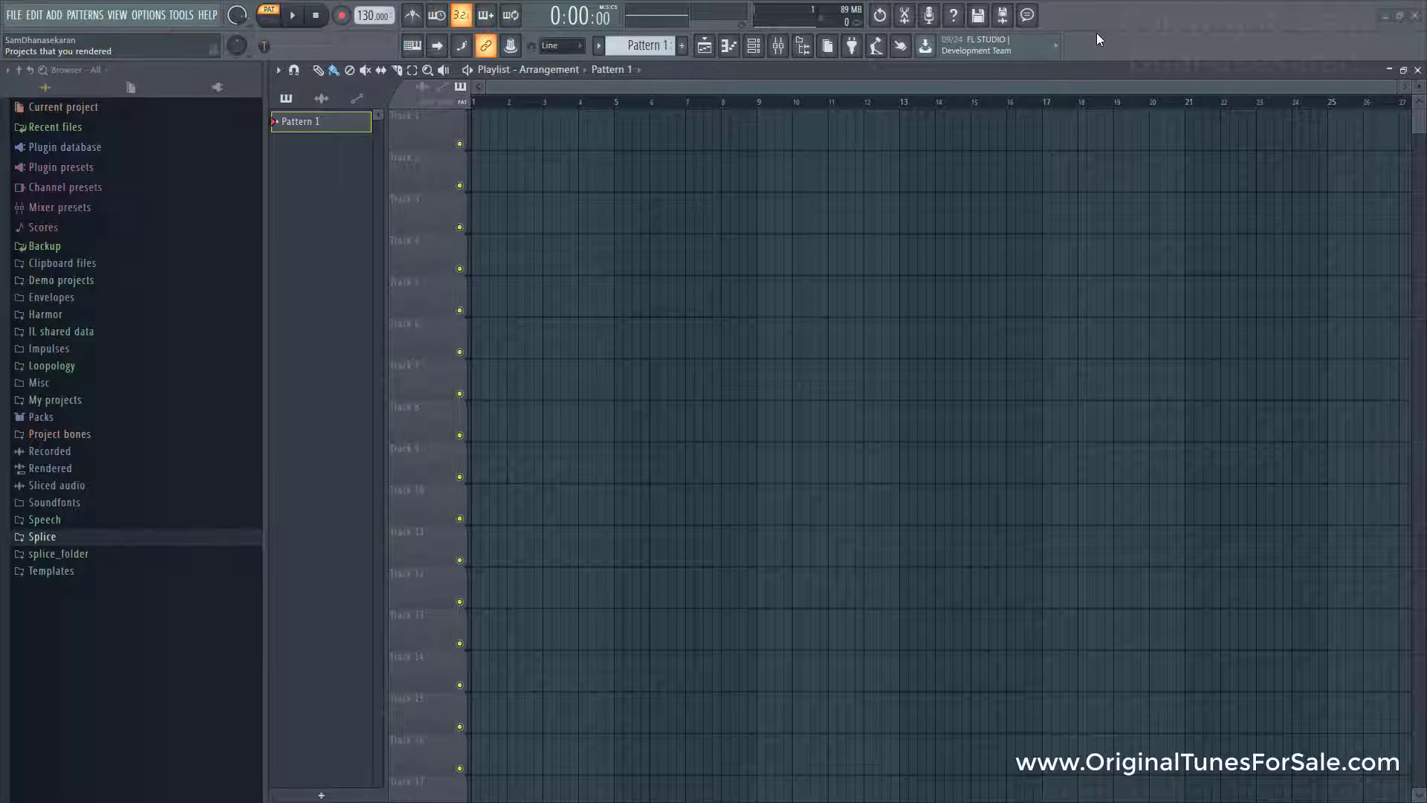
# Toggle computer-keyboard note playing on and off, leaving it off, and bring the playlist to front.
pyautogui.click(413, 49)
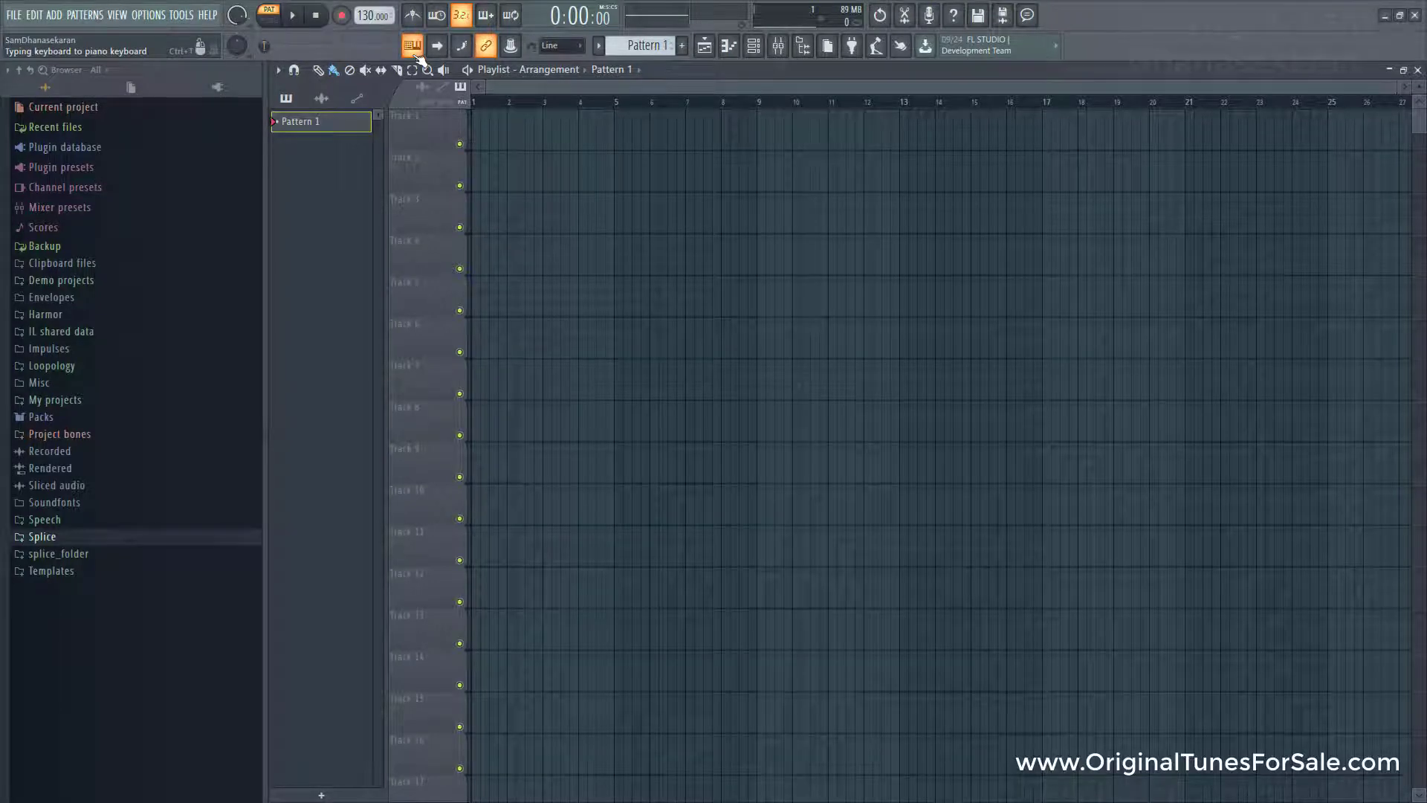
pyautogui.click(418, 52)
pyautogui.click(415, 49)
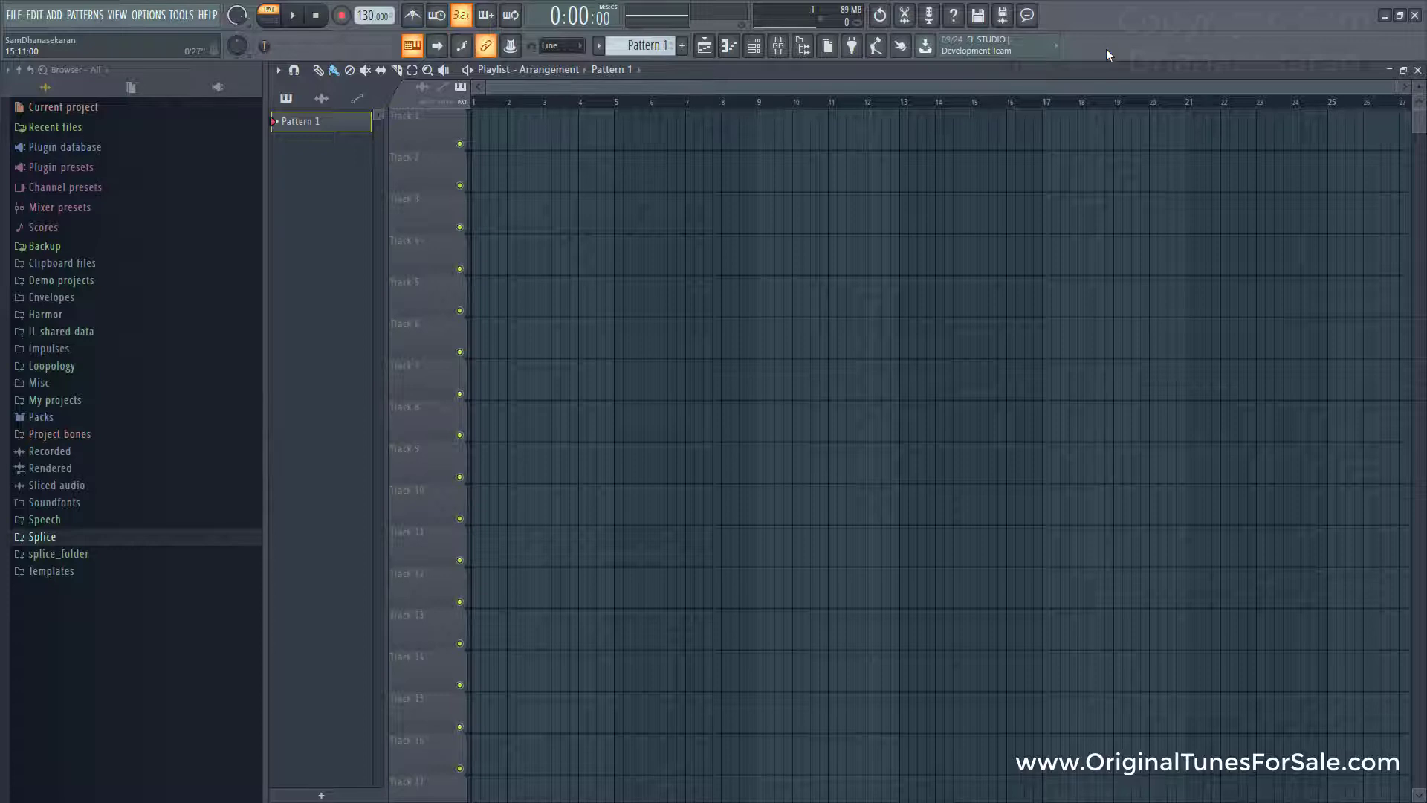
pyautogui.click(414, 49)
pyautogui.click(753, 49)
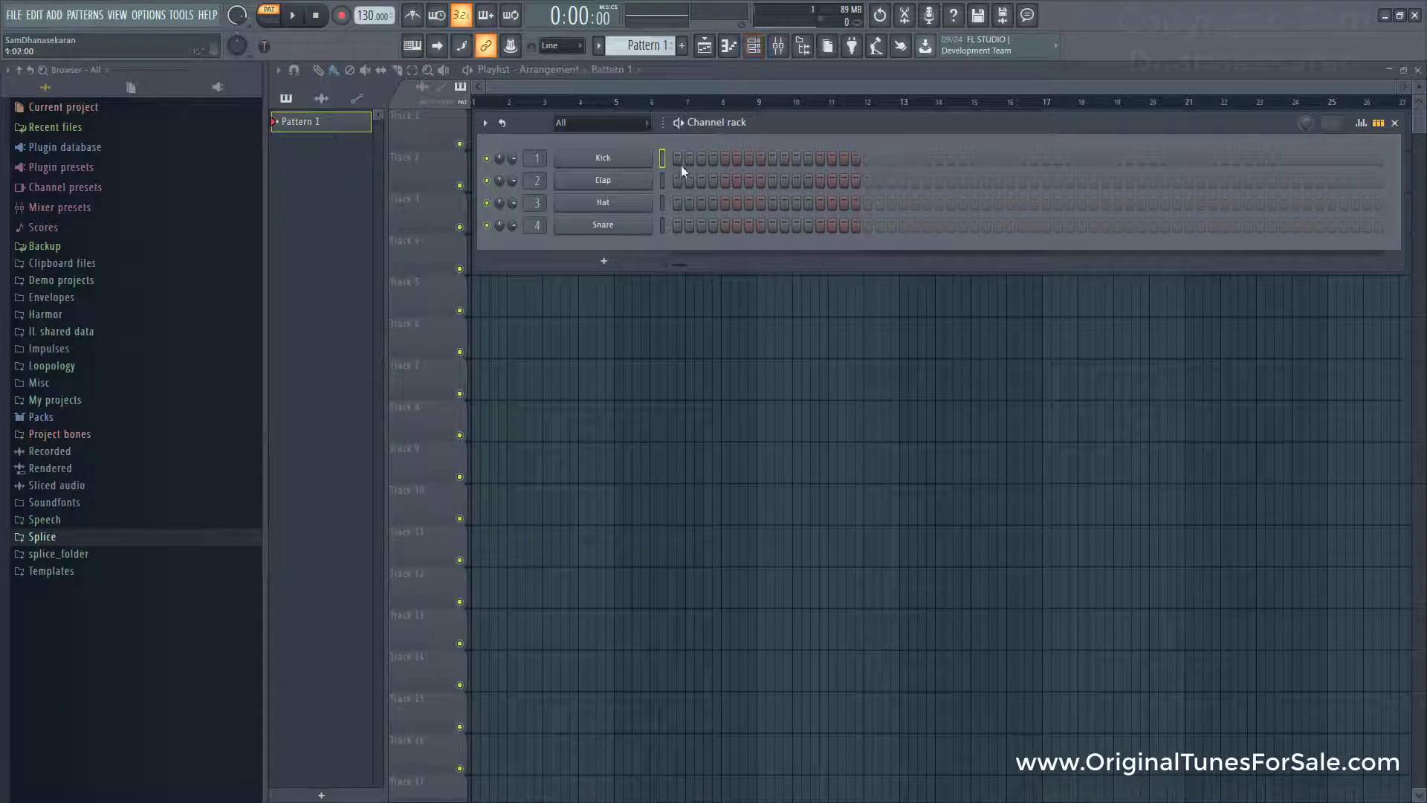
pyautogui.click(351, 125)
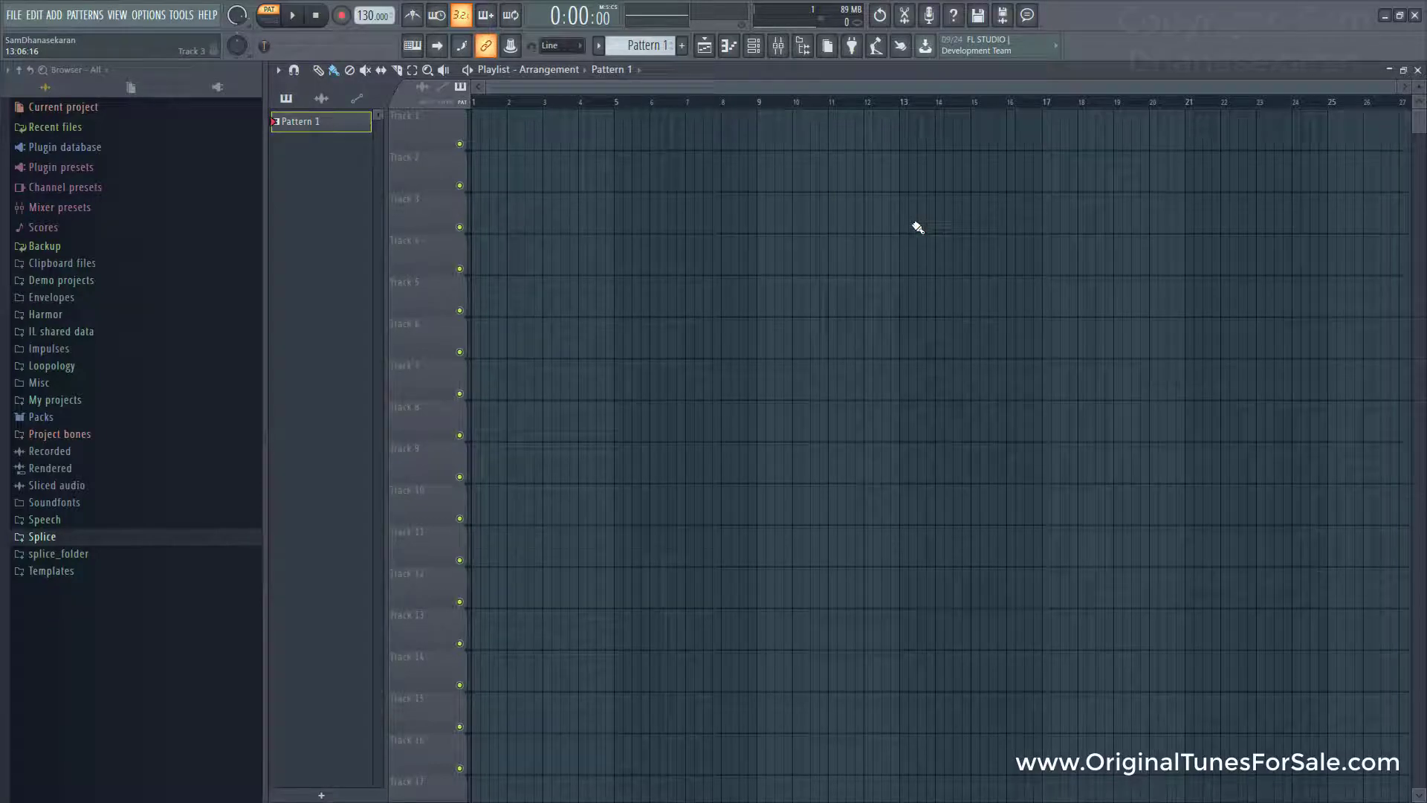
# Create Pattern 2 and Pattern 3 with F4, accepting their default names.
pyautogui.press('F4')
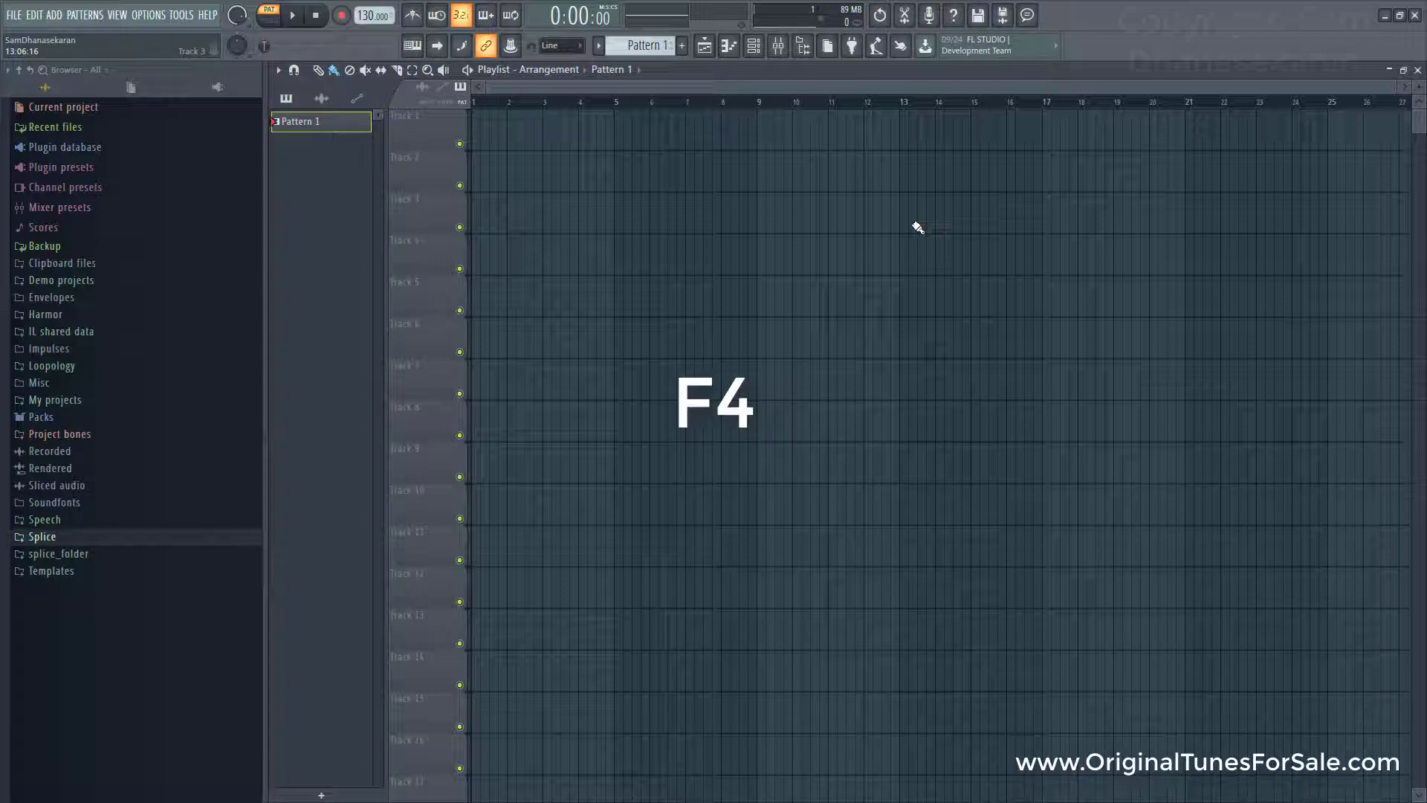
pyautogui.press('F4')
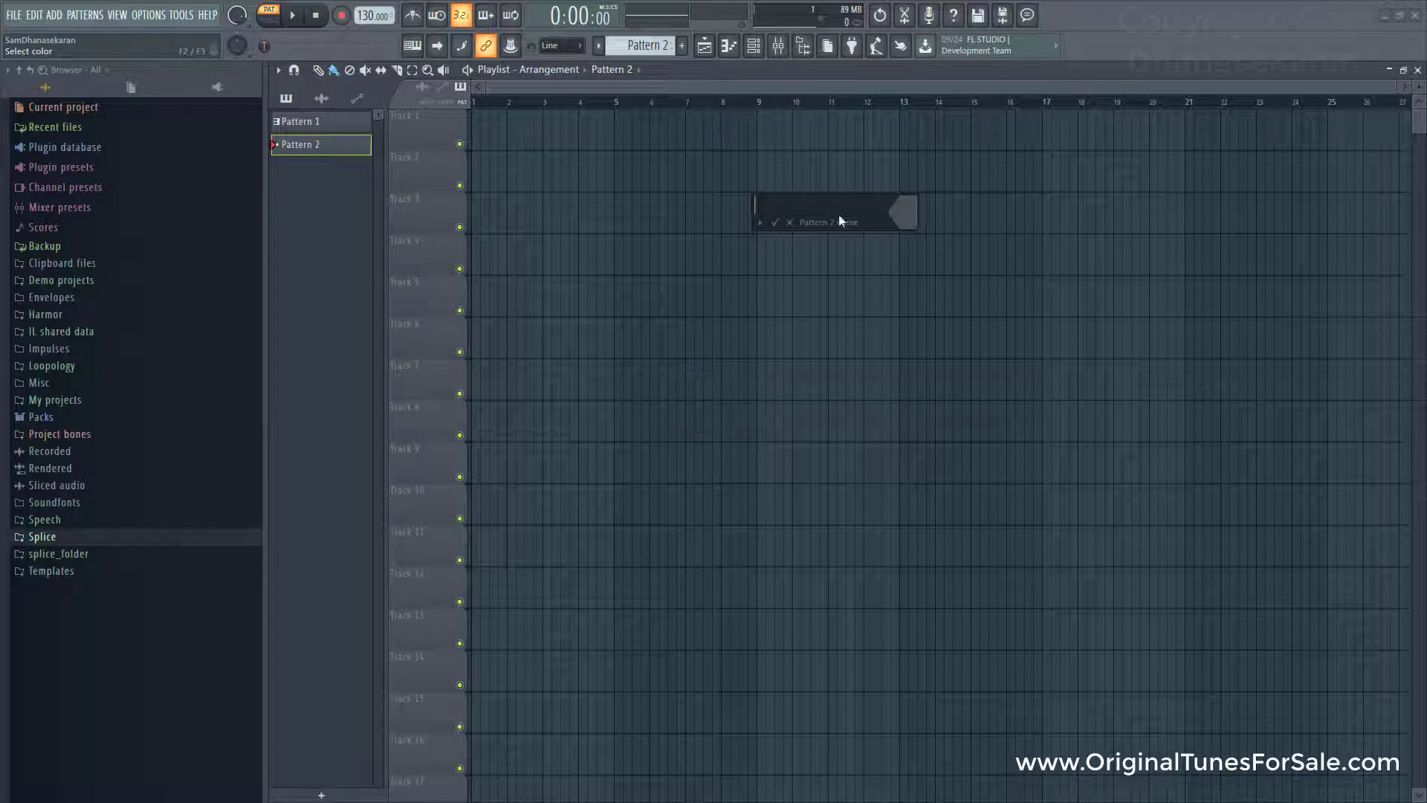
pyautogui.click(775, 222)
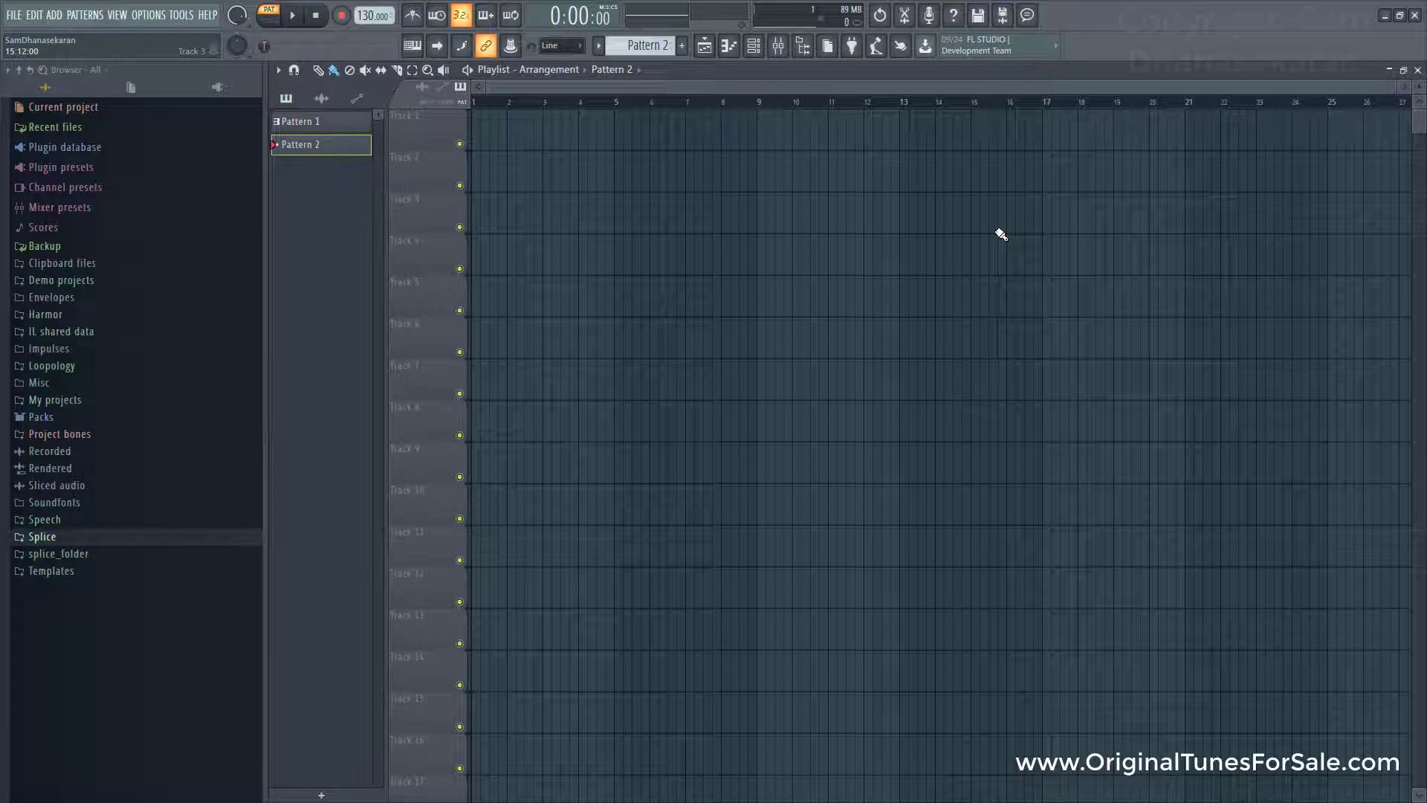
pyautogui.press('F4')
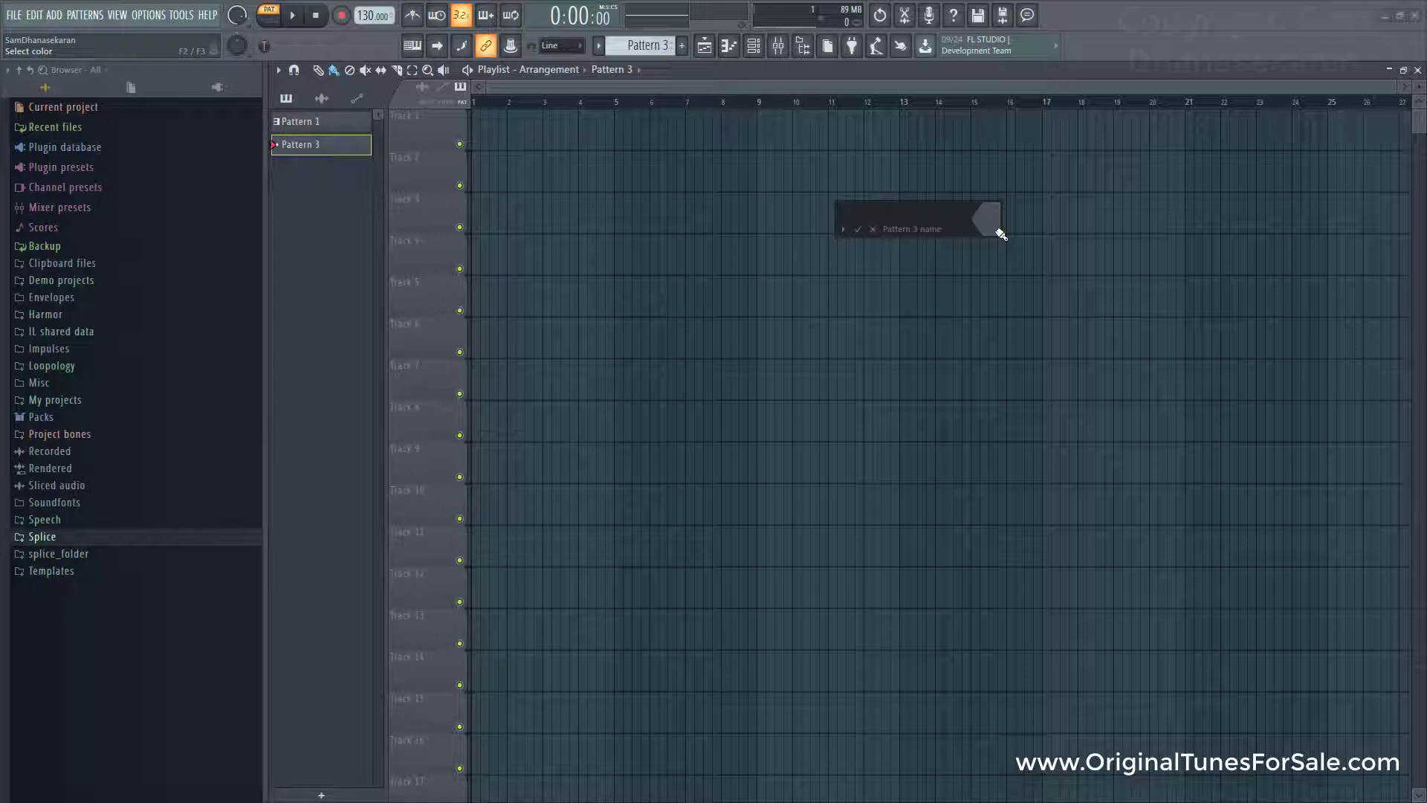
pyautogui.click(858, 231)
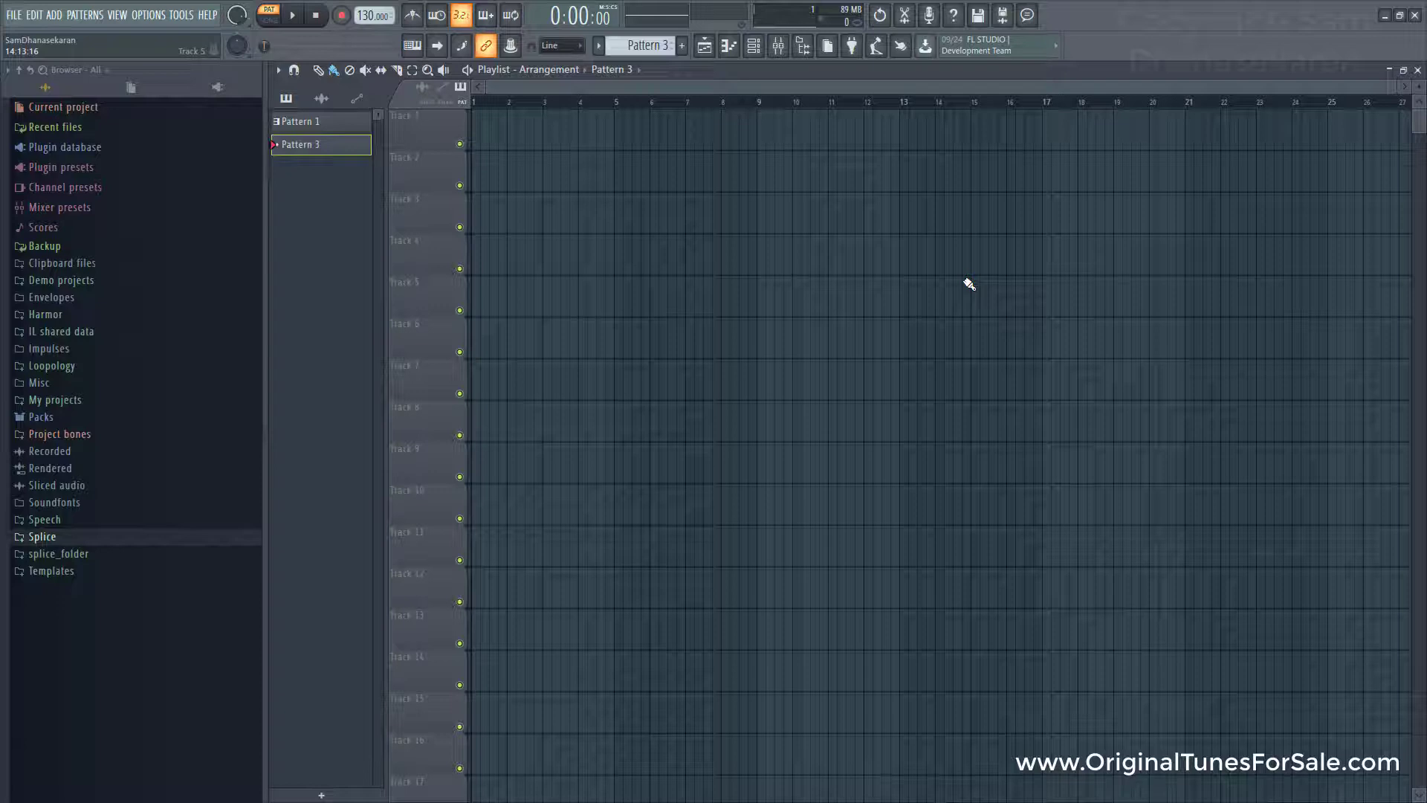
# Enable Num Lock, step through patterns with numpad + and -, then add Pattern 2.
pyautogui.press('Num_Lock')
pyautogui.press('KP_Add')
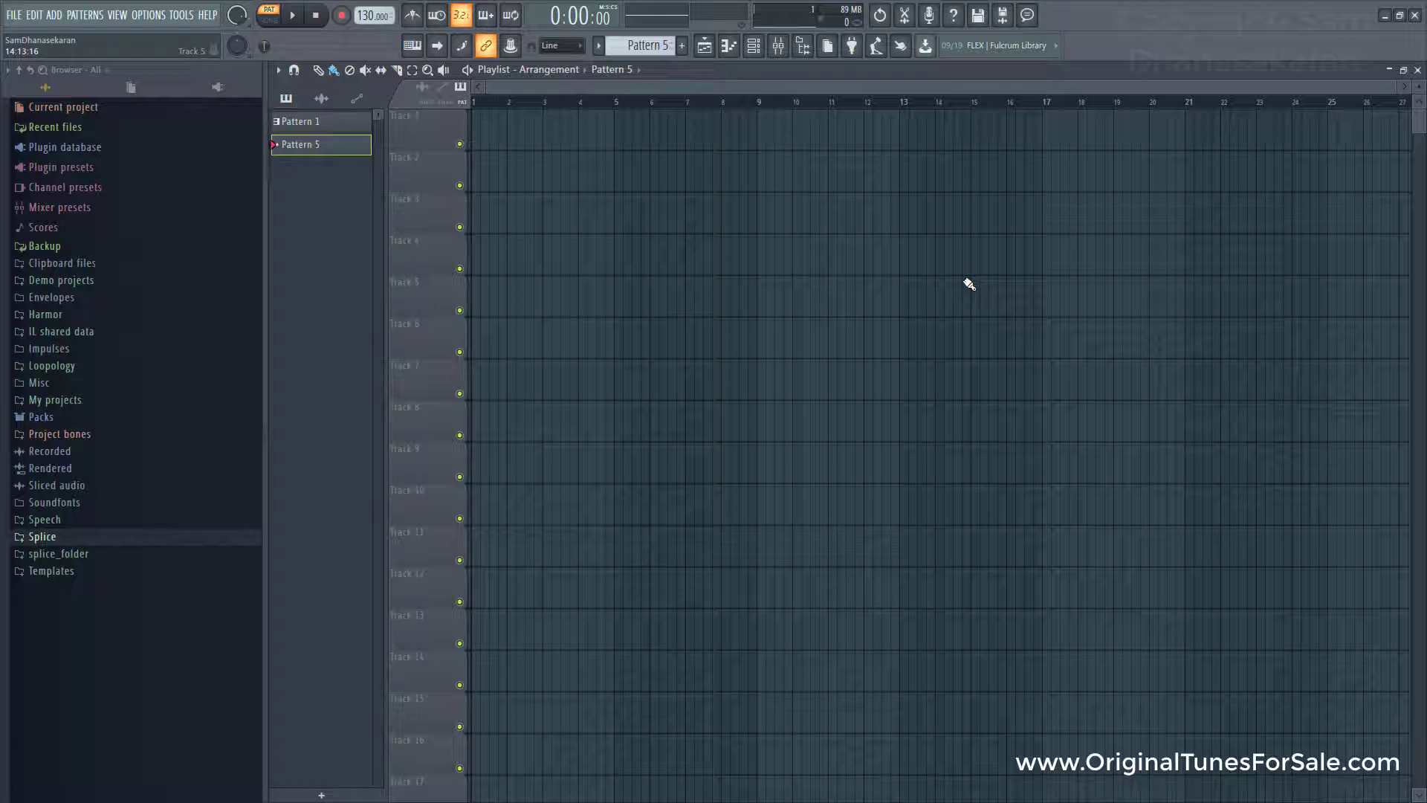
pyautogui.press('KP_Subtract')
pyautogui.press('KP_Subtract')
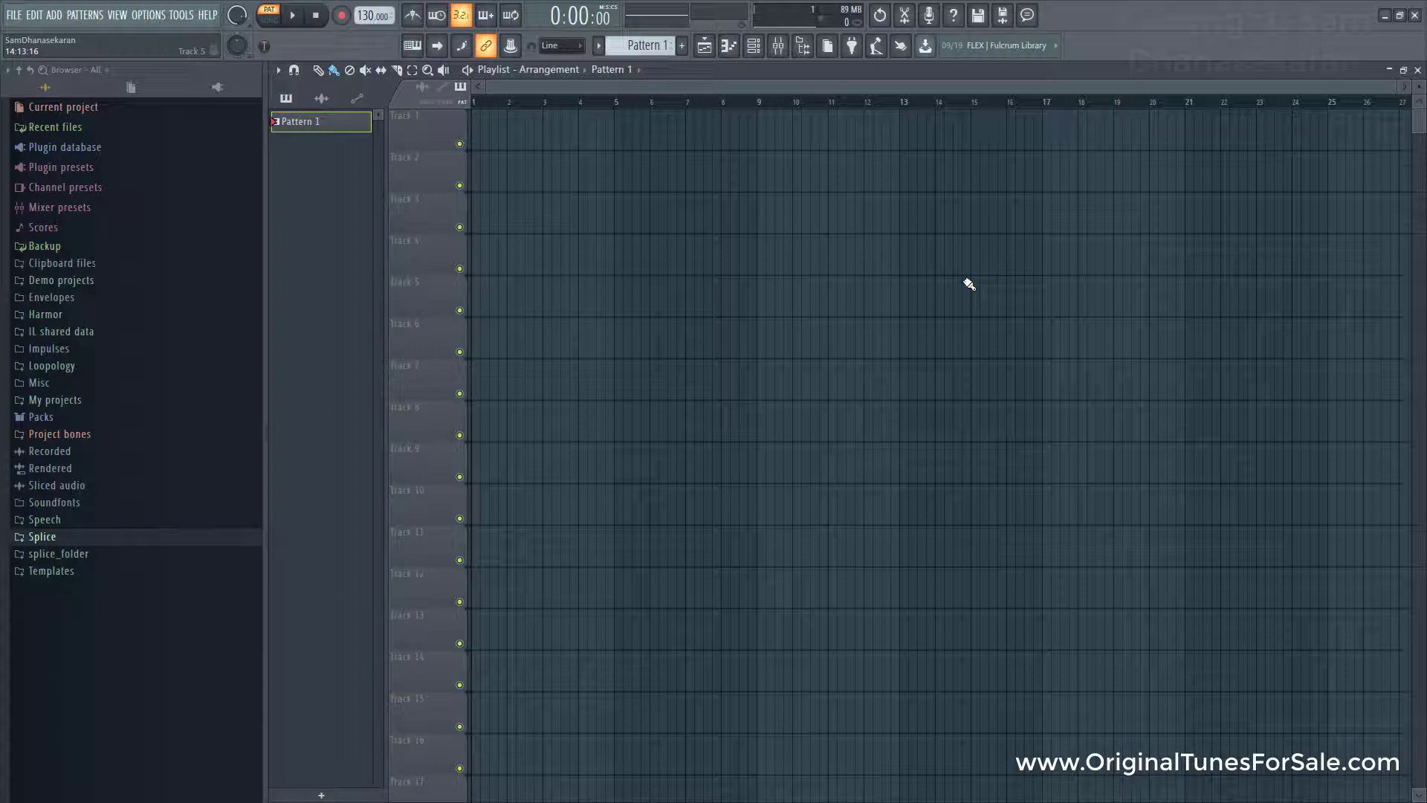
pyautogui.press('F4')
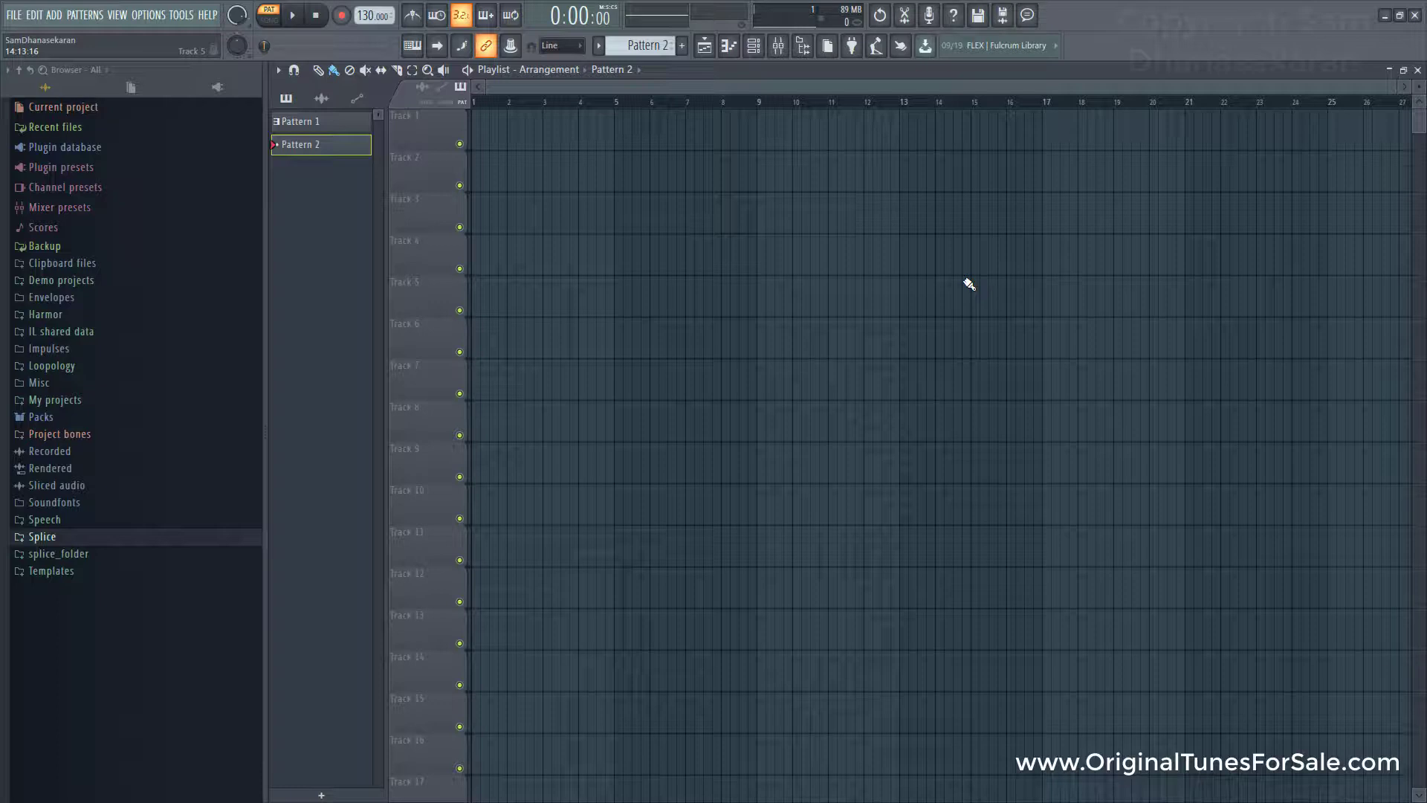
# In the channel rack, add Clap hits while creating Patterns 3 and 4 with F4.
pyautogui.click(759, 51)
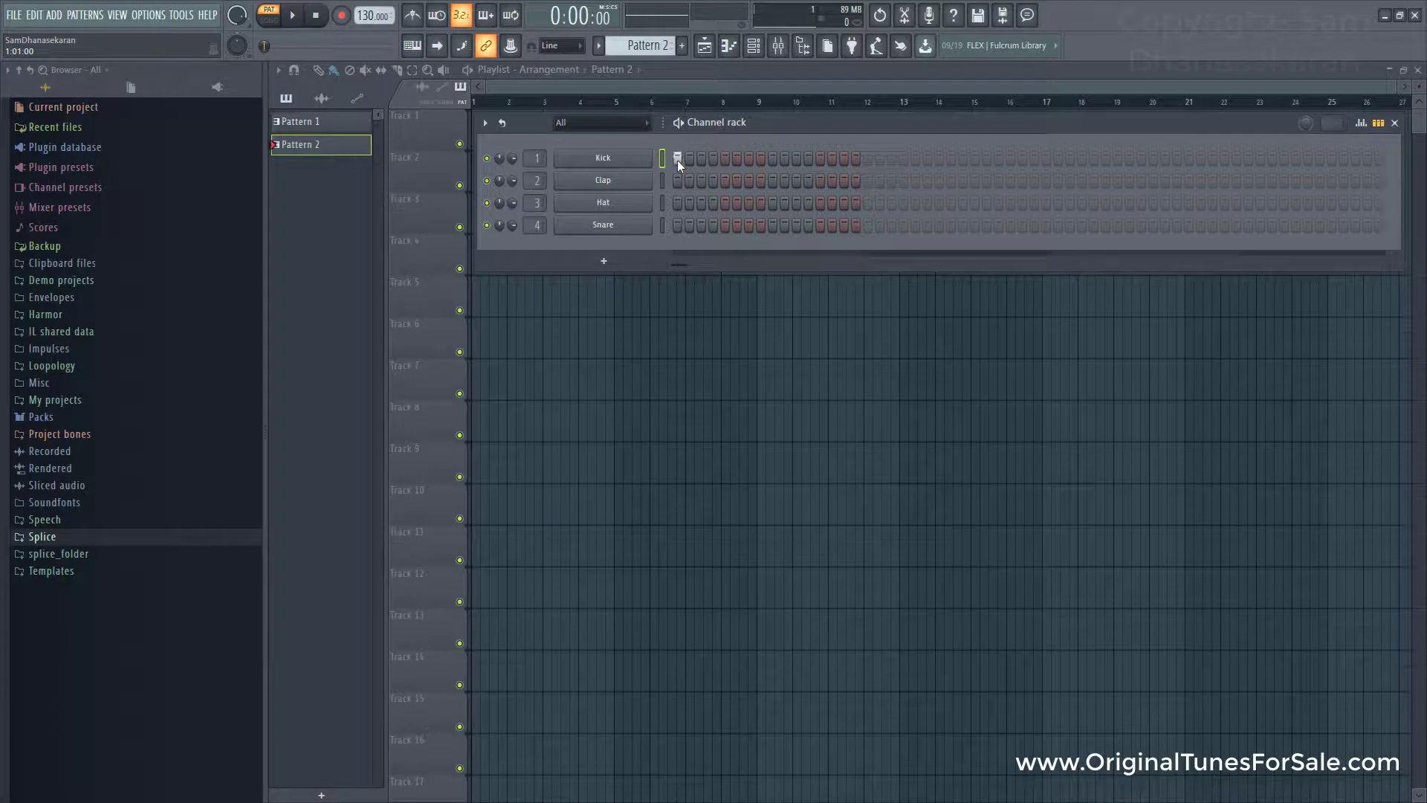
pyautogui.click(673, 183)
pyautogui.press('F4')
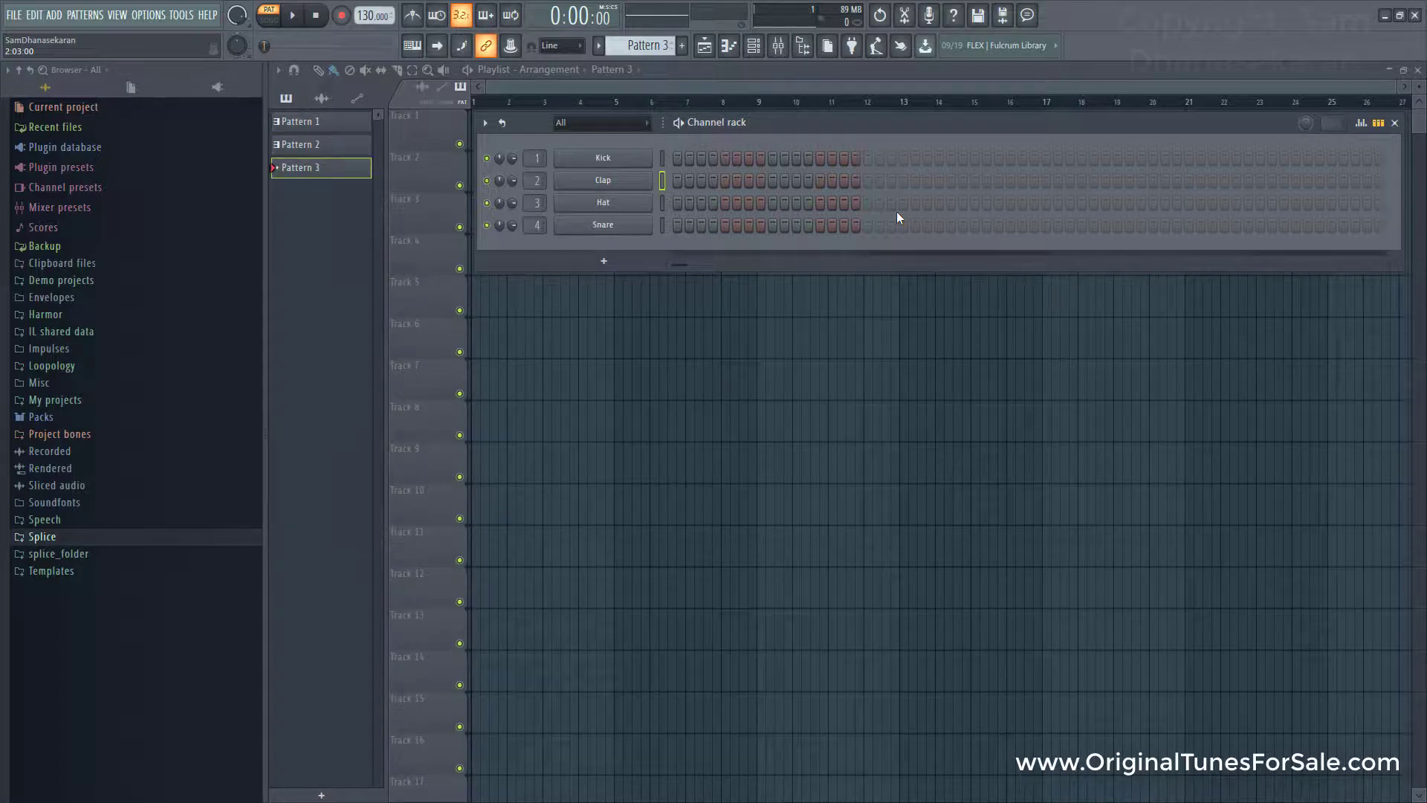
pyautogui.click(712, 181)
pyautogui.press('F4')
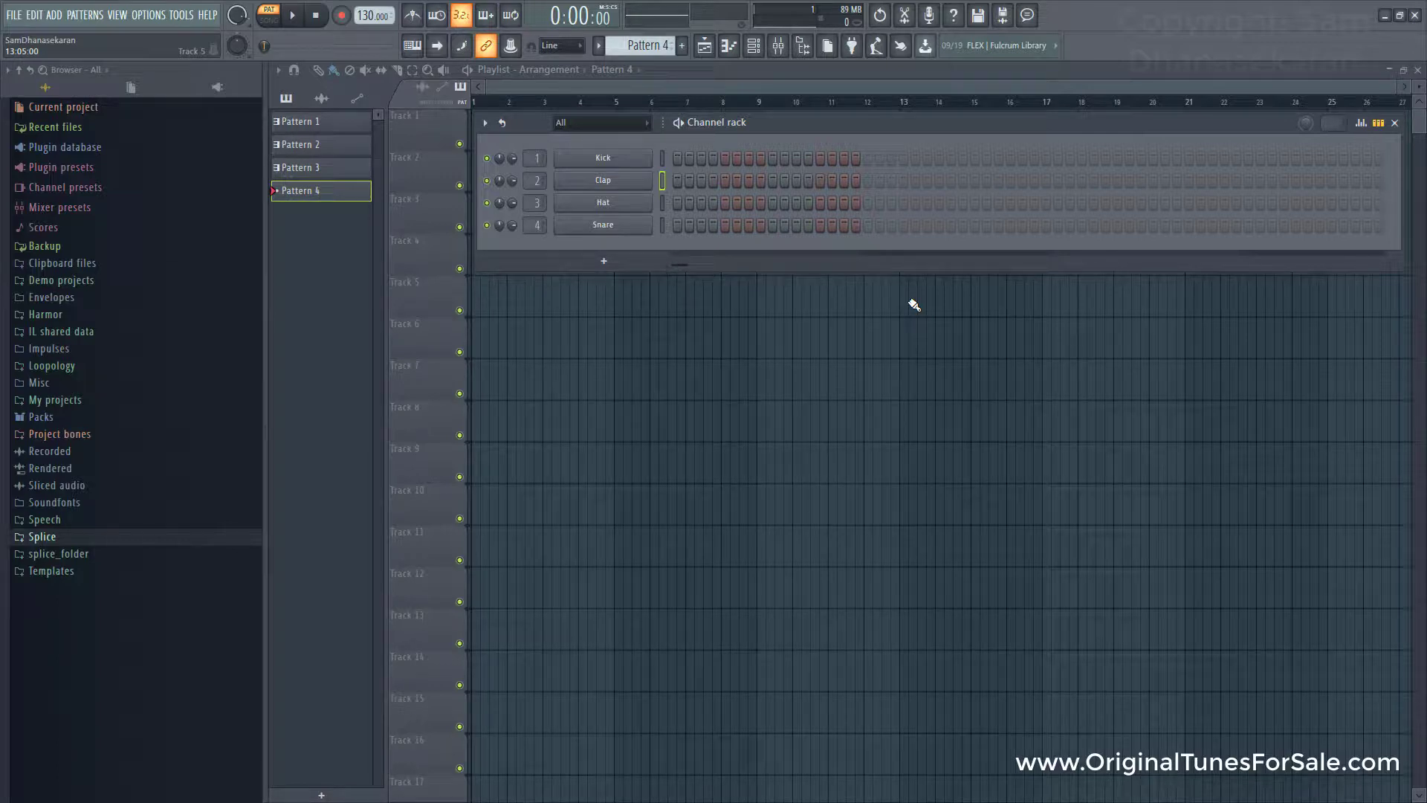
pyautogui.click(687, 181)
# Step back to Pattern 1, then forward past Pattern 4 to a new Pattern 5.
pyautogui.press('KP_Subtract')
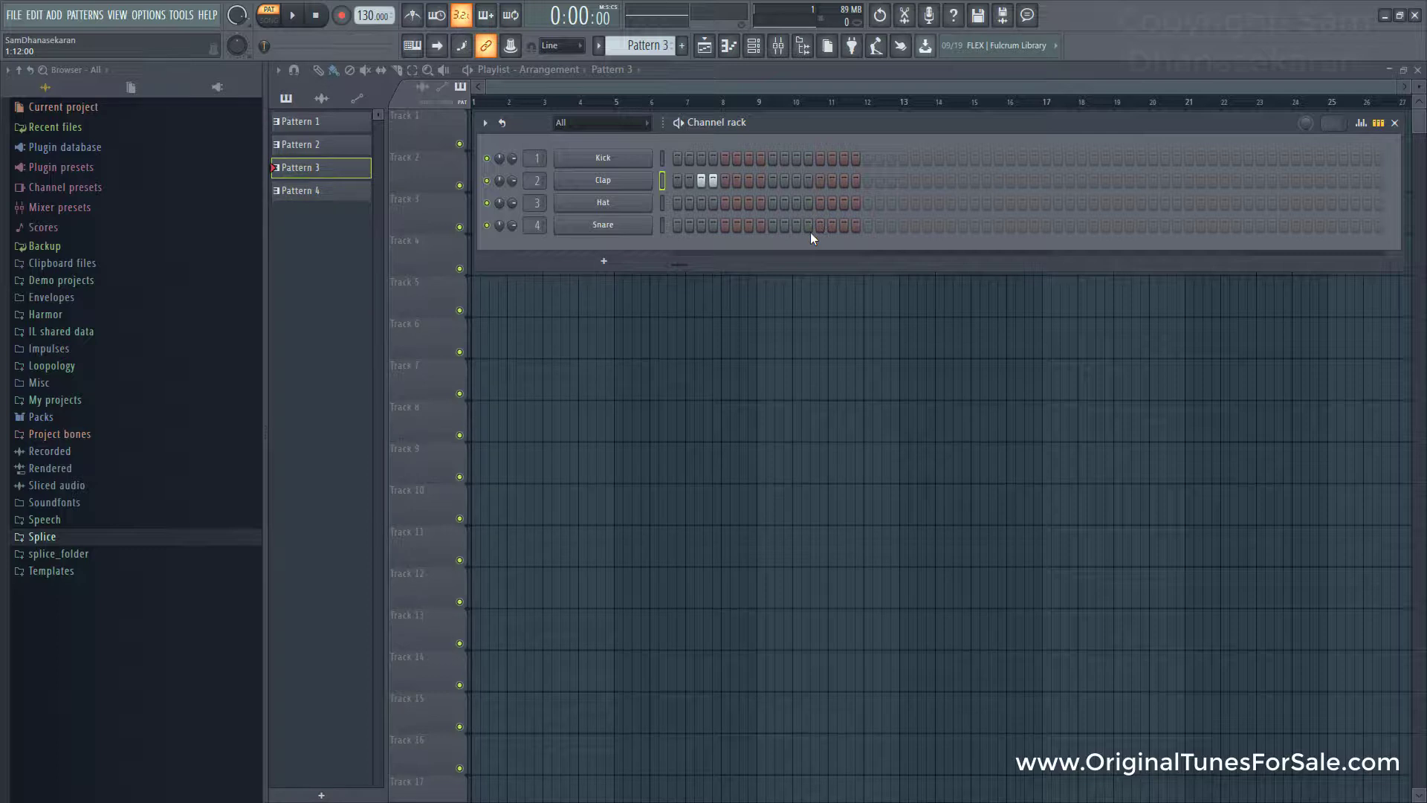
pyautogui.press('KP_Subtract')
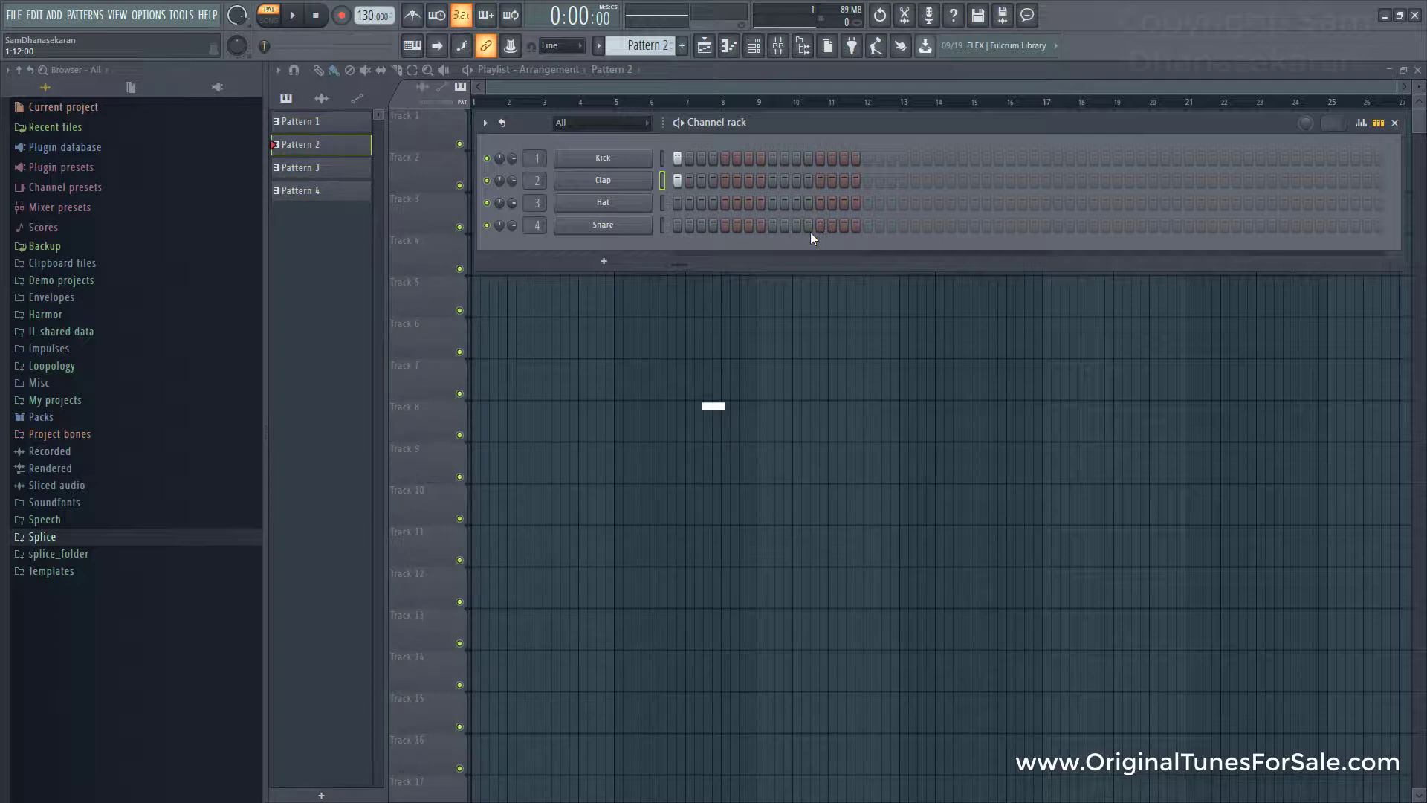
pyautogui.press('KP_Subtract')
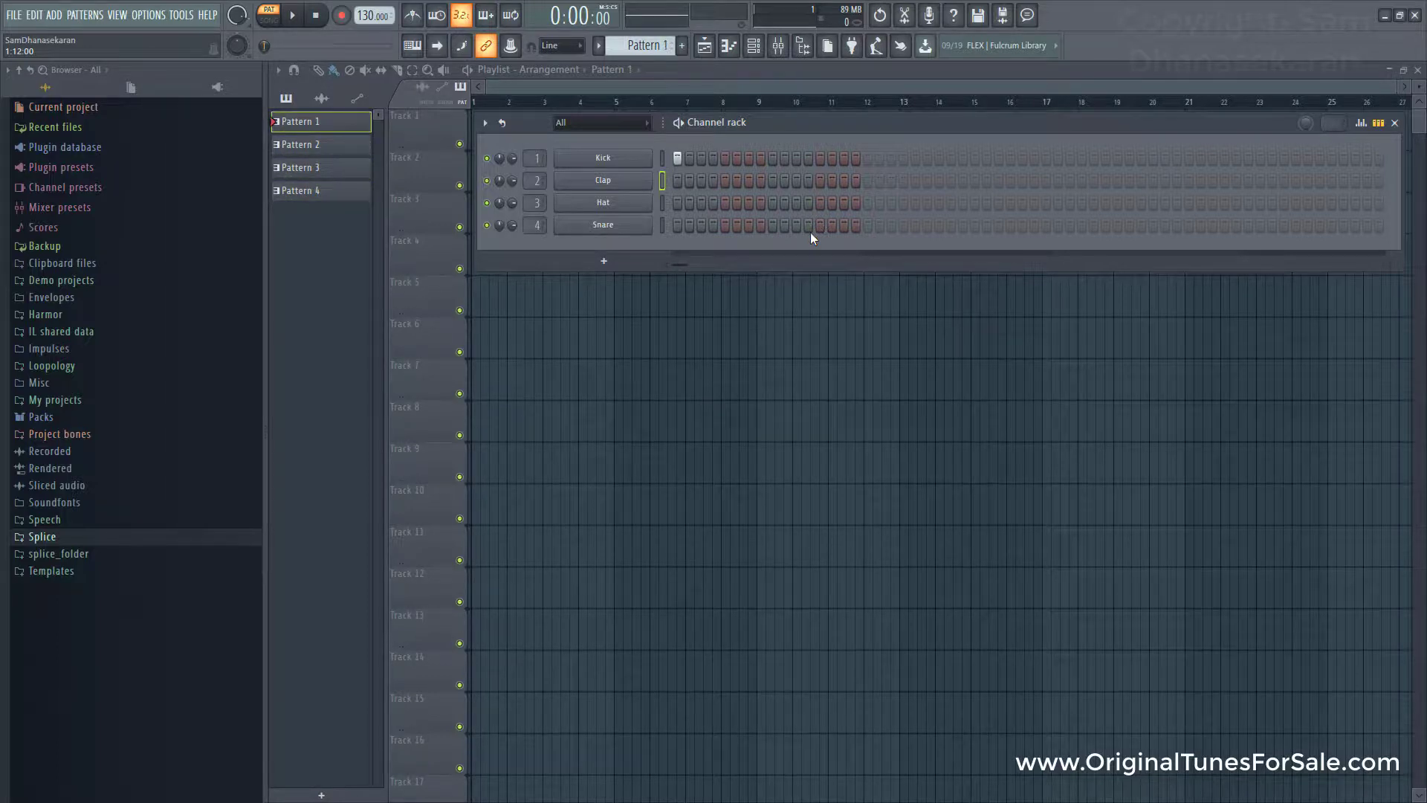
pyautogui.press('KP_Add')
pyautogui.press('KP_Add')
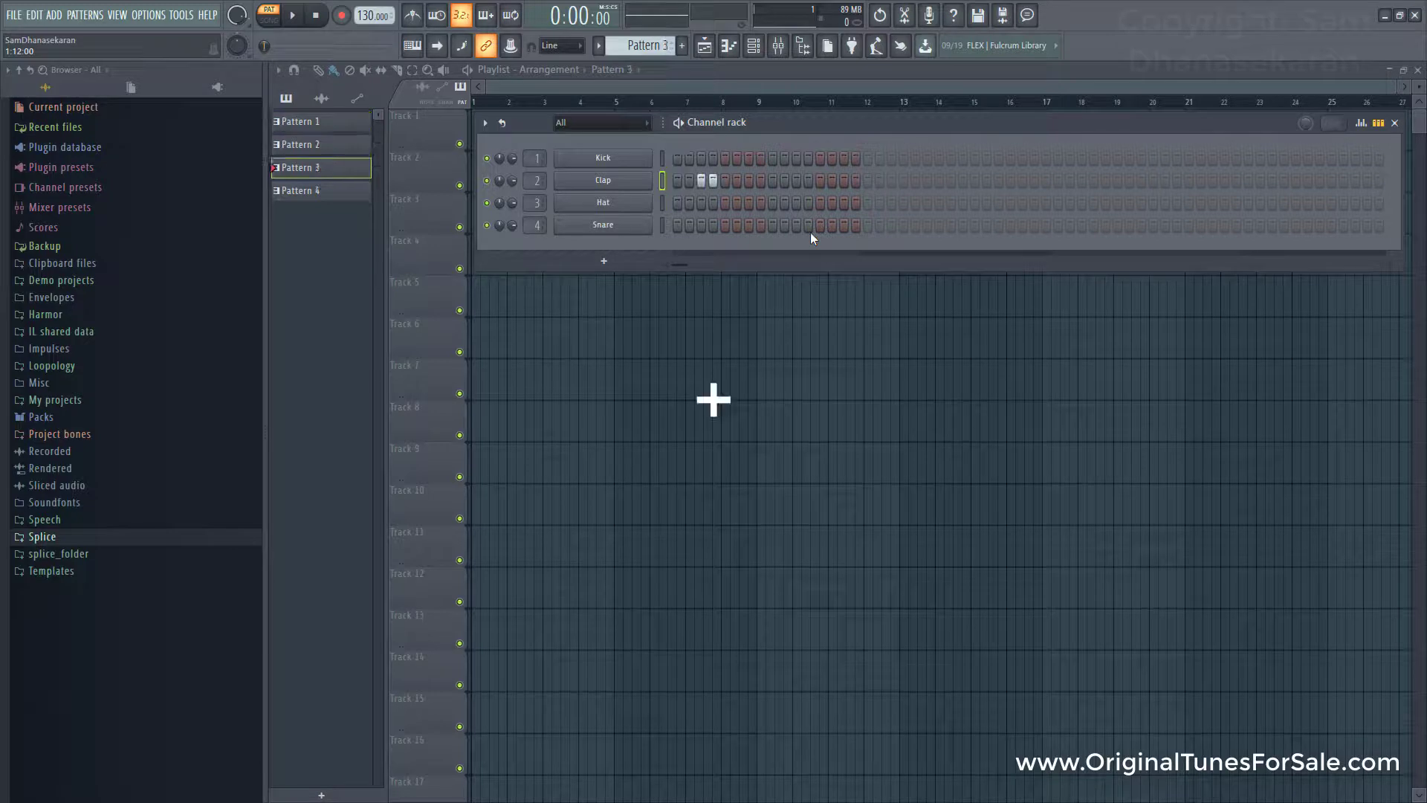
pyautogui.press('KP_Add')
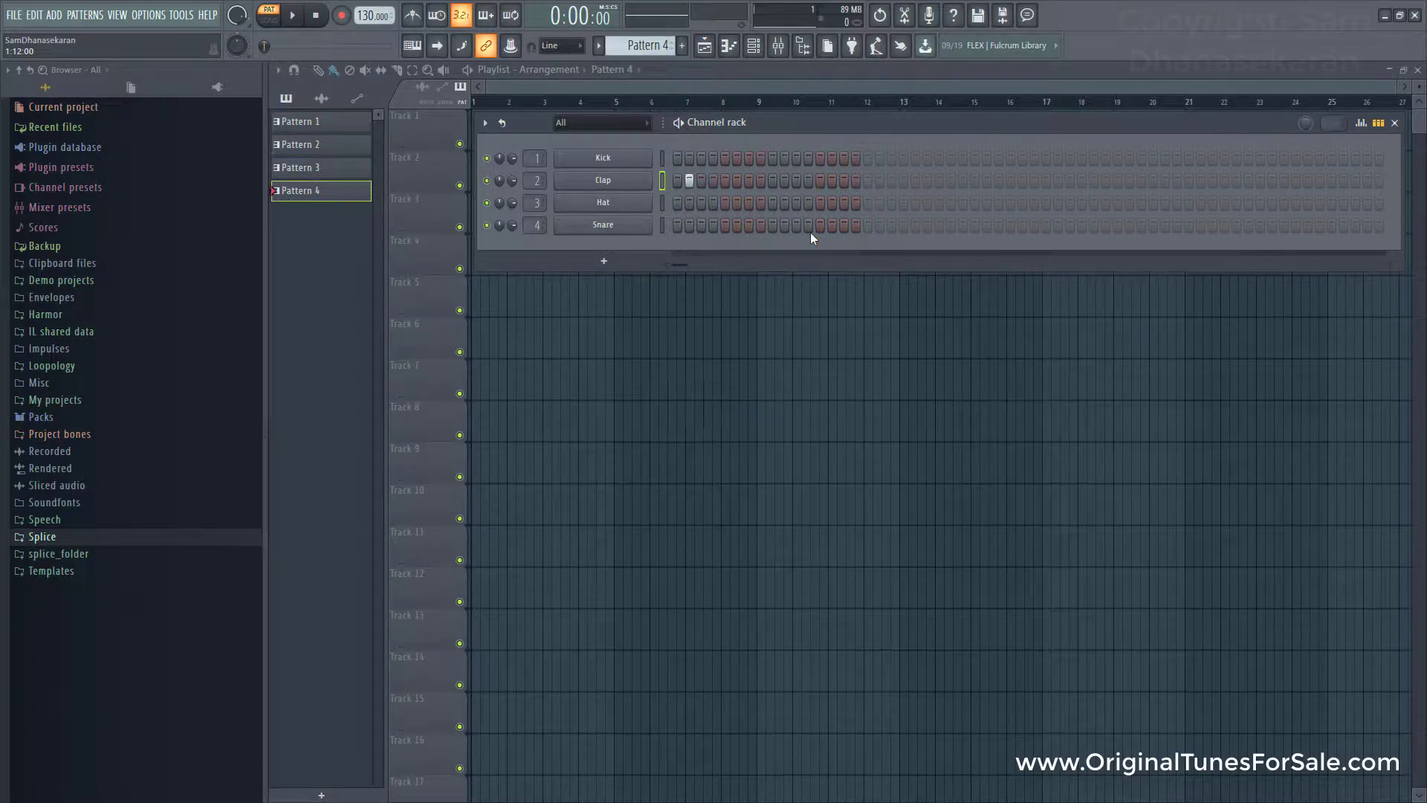
pyautogui.press('KP_Add')
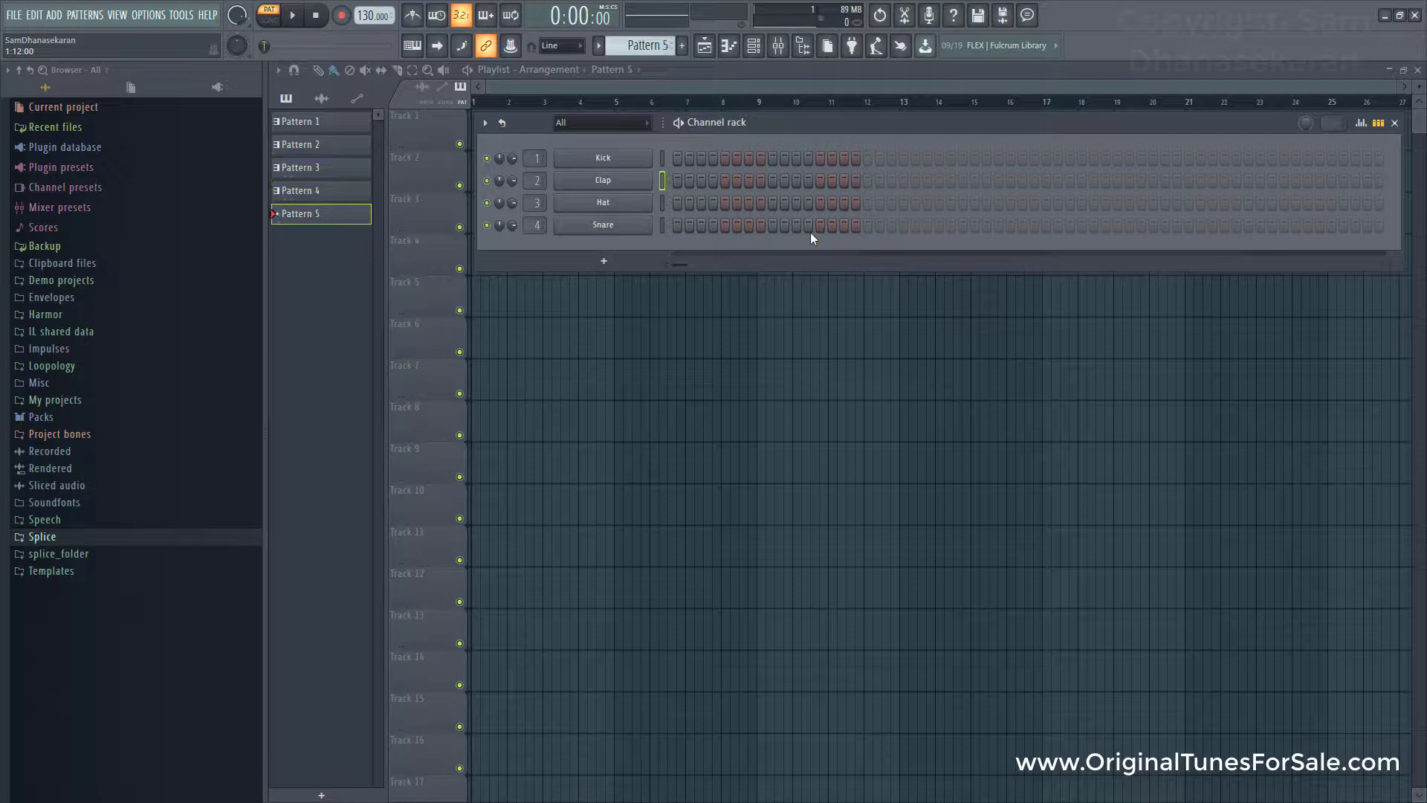
# Pick Pattern 3 in the pattern picker, then step with numpad +/- until Pattern 1.
pyautogui.click(324, 174)
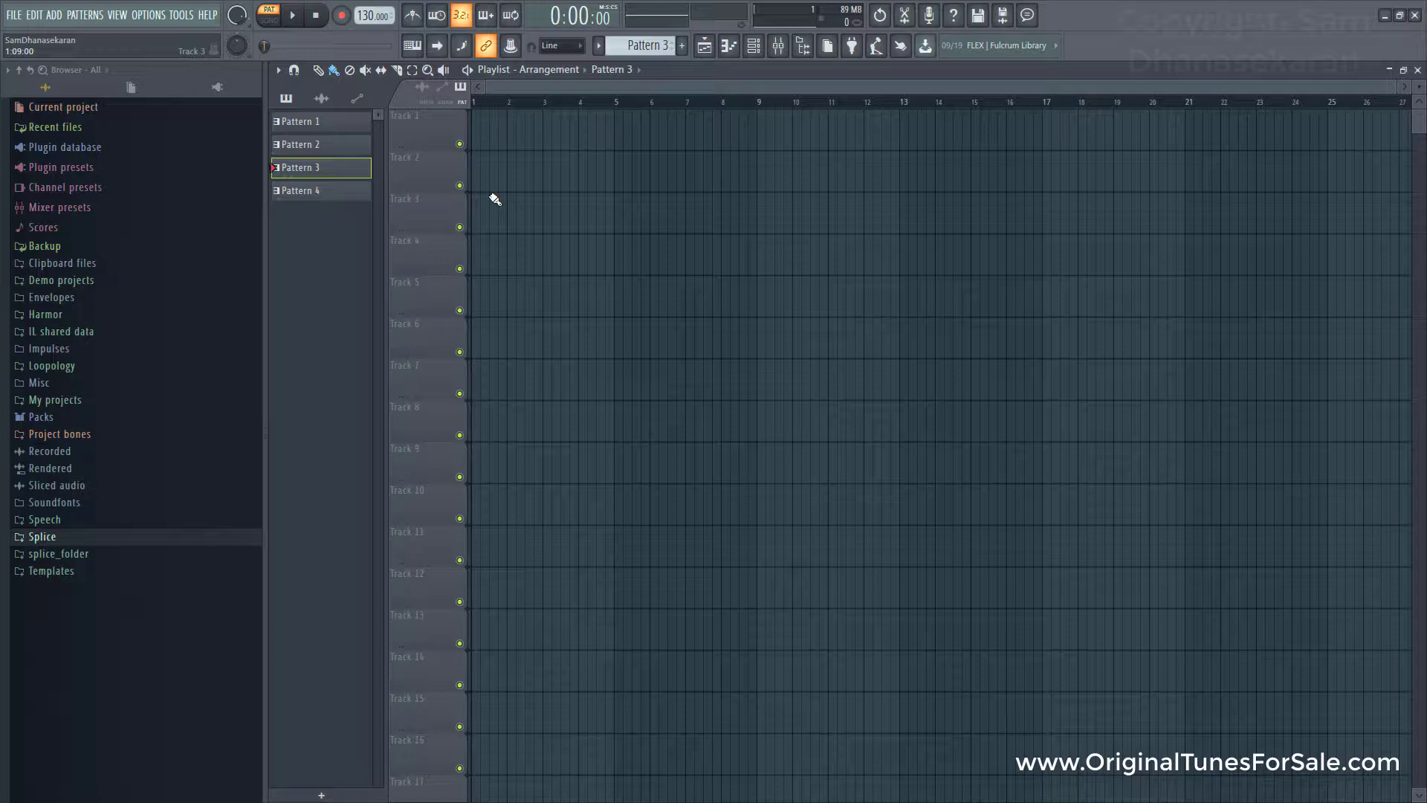
pyautogui.press('KP_Subtract')
pyautogui.press('KP_Add')
pyautogui.press('KP_Add')
pyautogui.press('KP_Subtract')
pyautogui.press('KP_Subtract')
pyautogui.press('KP_Subtract')
pyautogui.press('KP_Add')
pyautogui.press('KP_Add')
pyautogui.press('KP_Add')
pyautogui.press('KP_Subtract')
pyautogui.press('KP_Subtract')
pyautogui.press('KP_Subtract')
# Rename Pattern 1 to 'asd' and Pattern 2 to 'fgh' with F2.
pyautogui.press('F2')
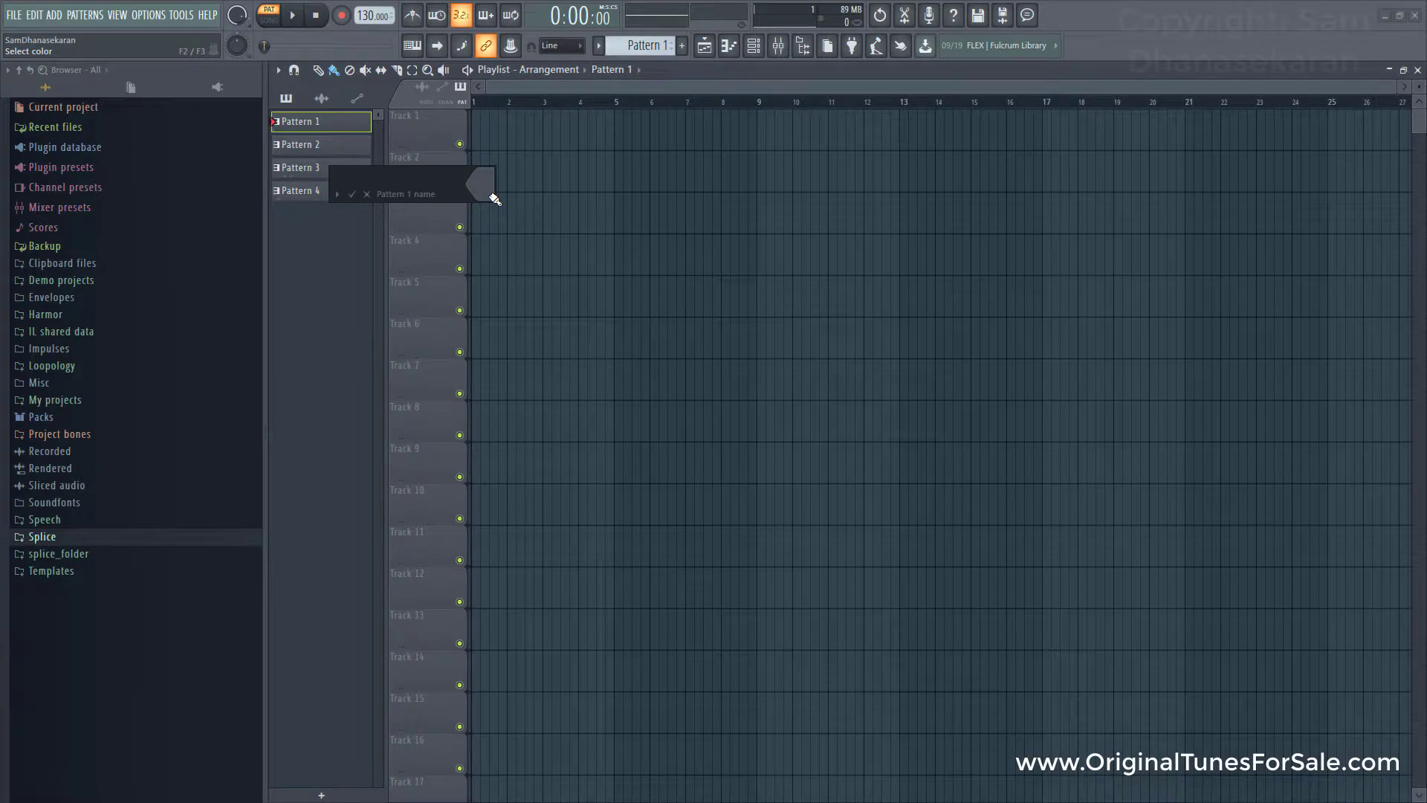
pyautogui.write('asd')
pyautogui.press('Return')
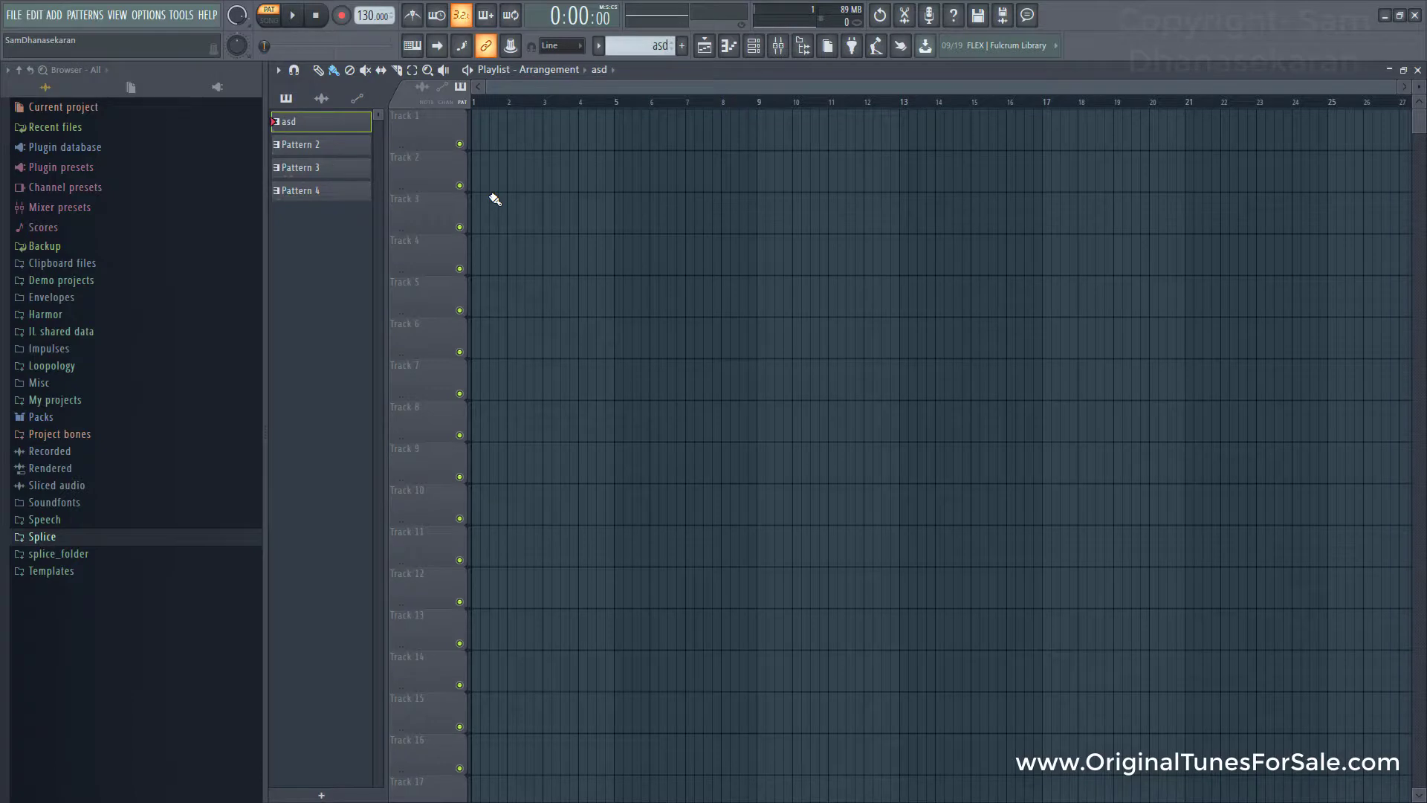
pyautogui.press('KP_Add')
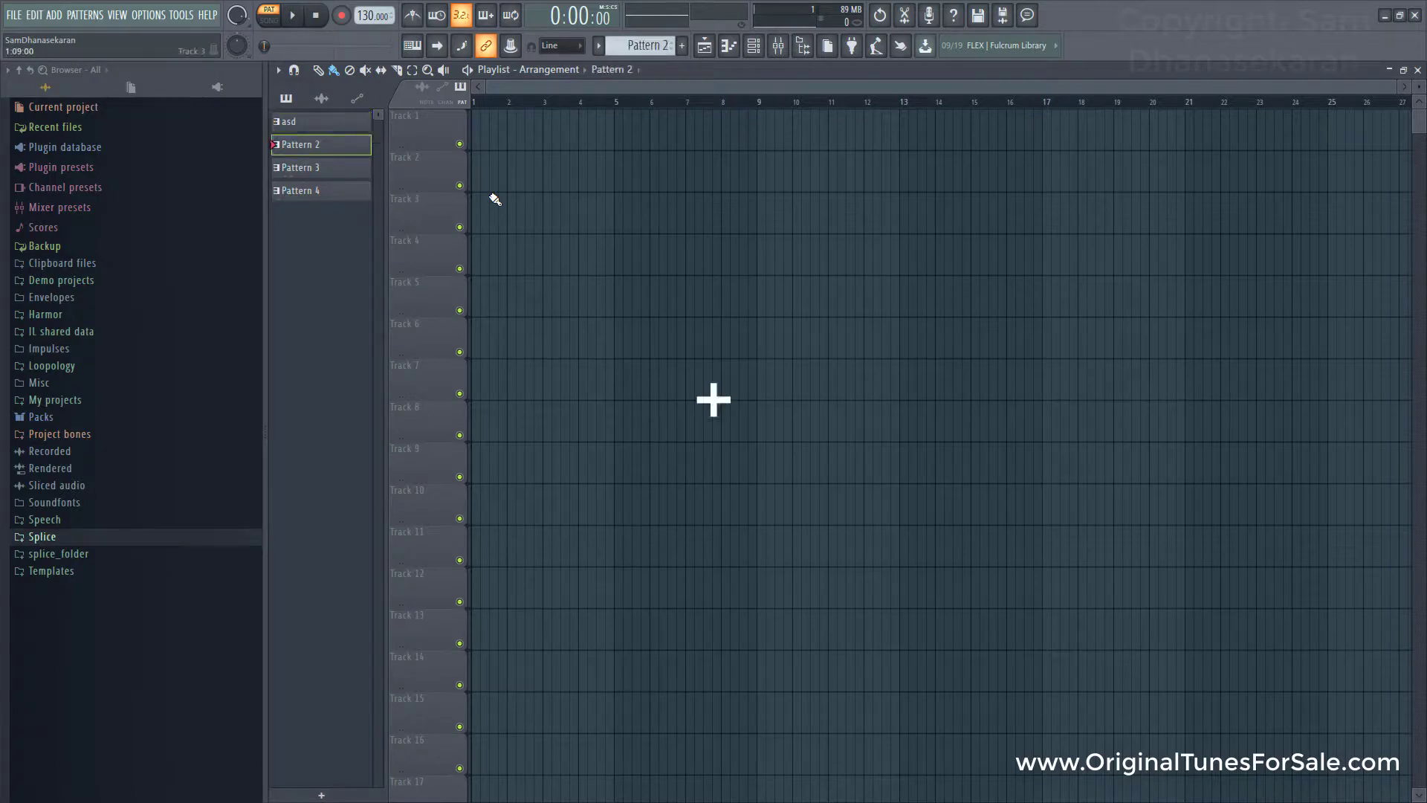
pyautogui.press('F2')
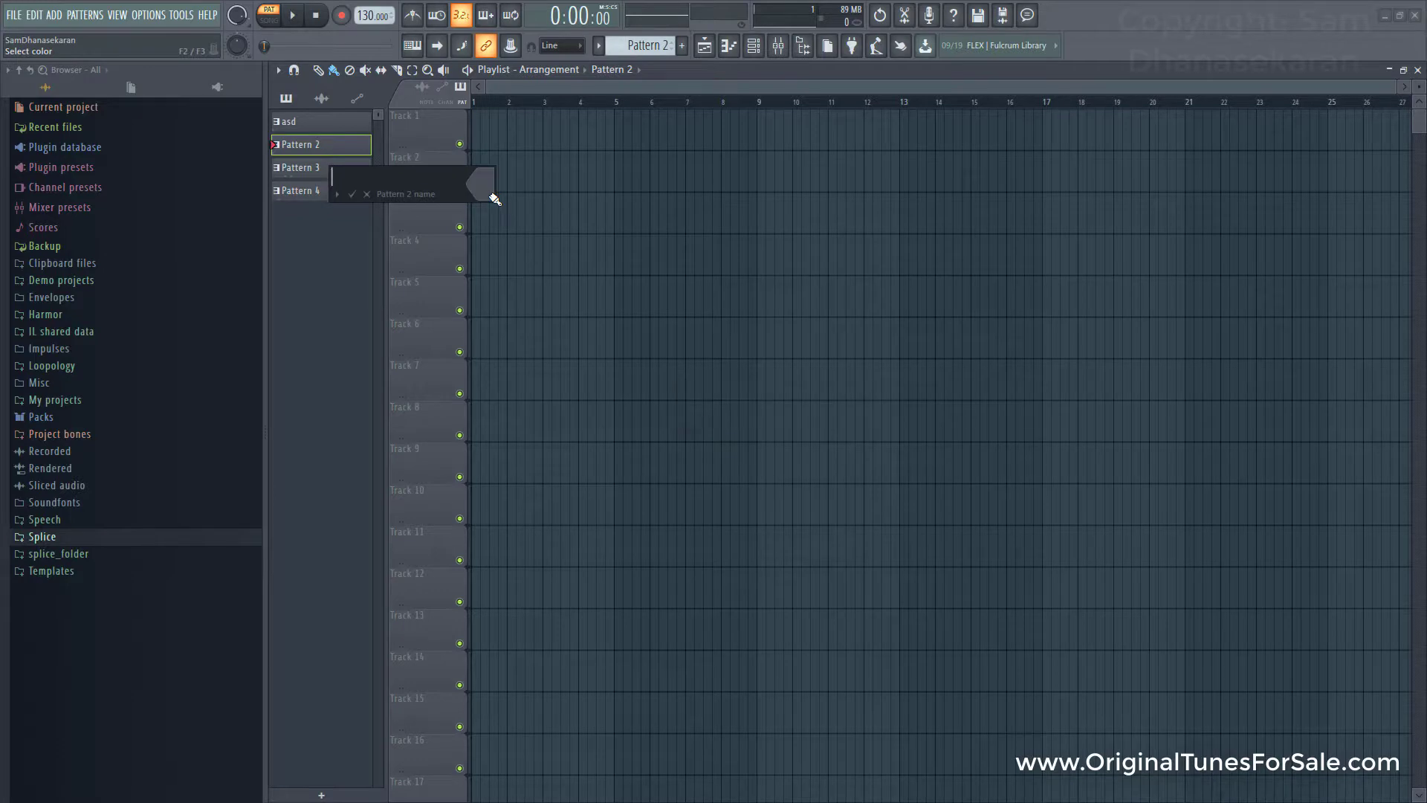
pyautogui.write('fgh')
pyautogui.press('Return')
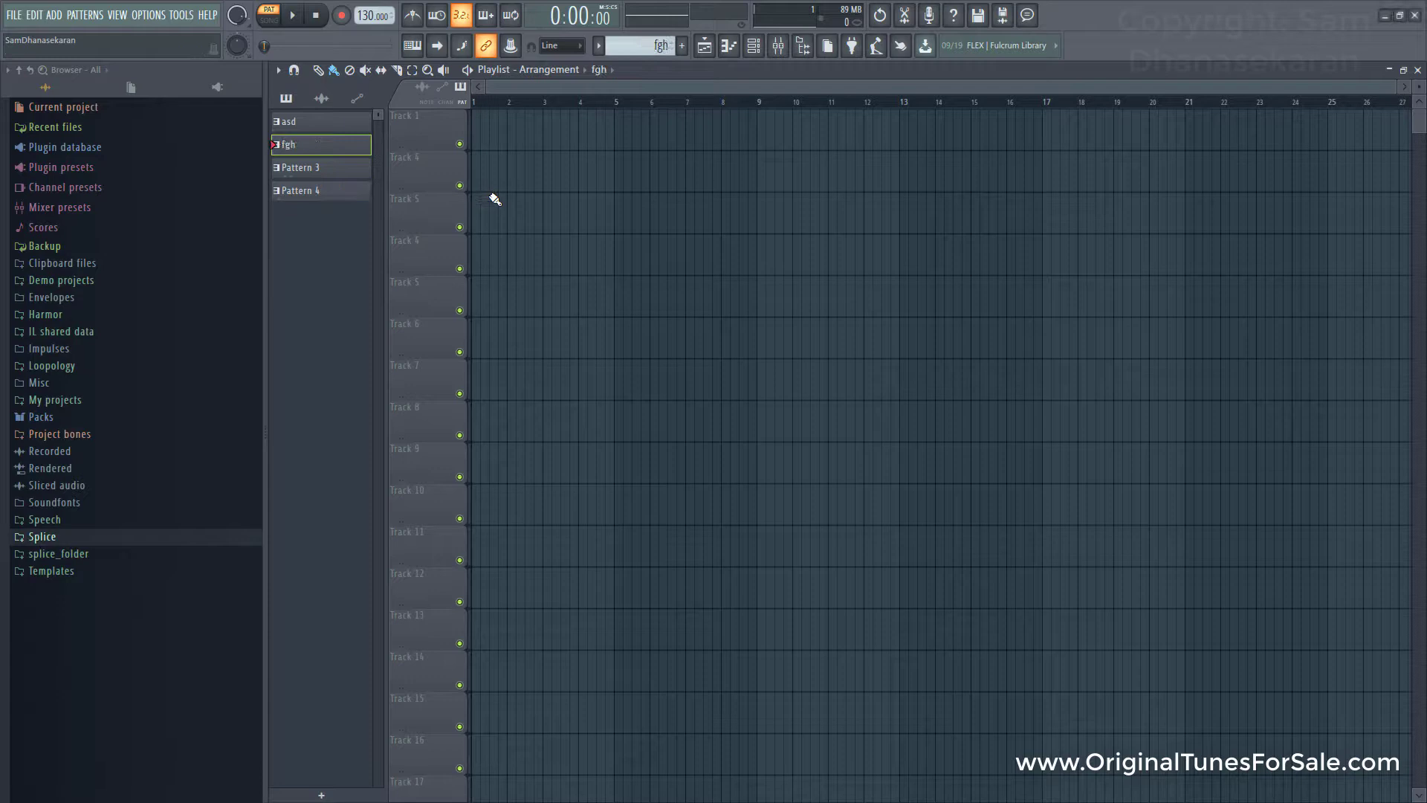
# Rename Pattern 3 to 'jkl' and Pattern 4 to 'qwe'.
pyautogui.press('KP_Add')
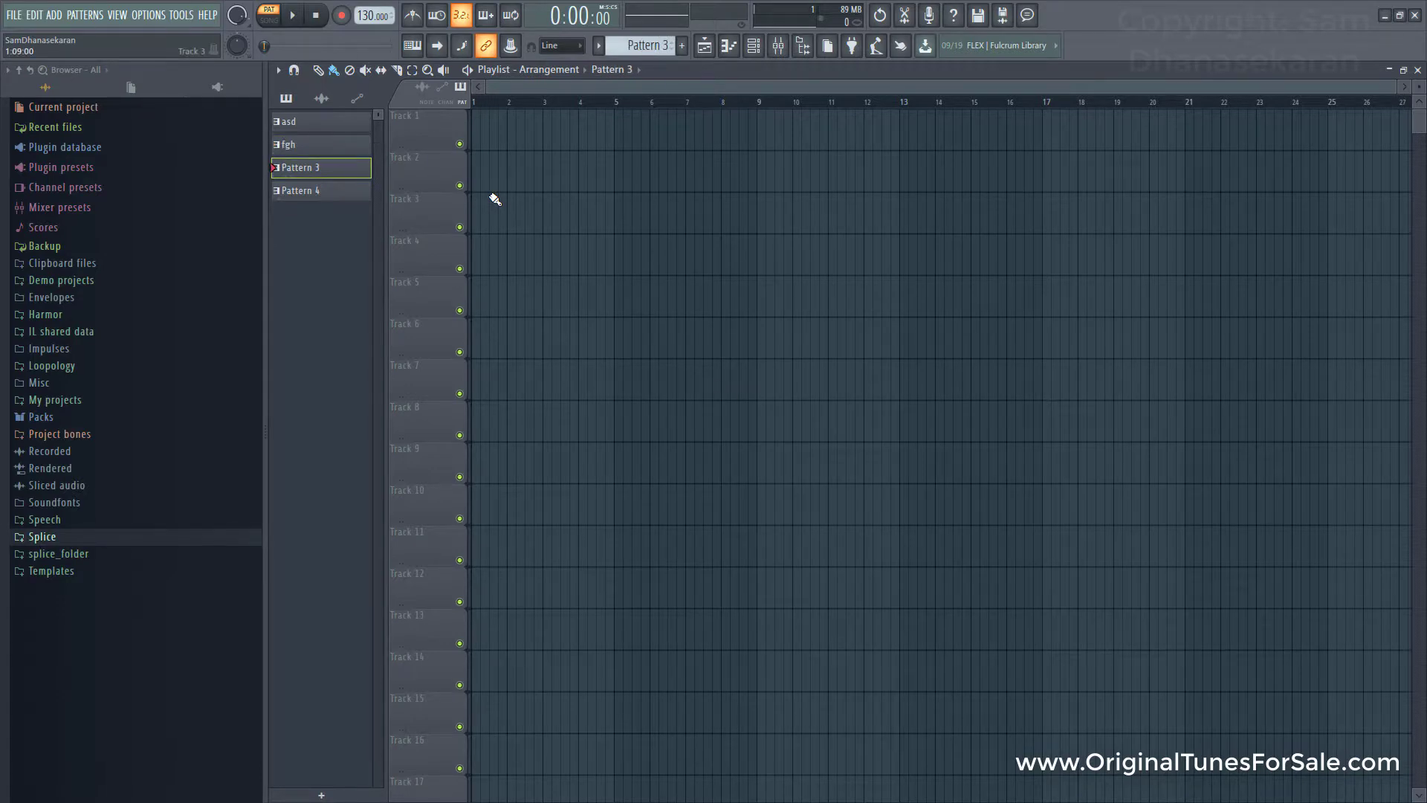
pyautogui.press('F2')
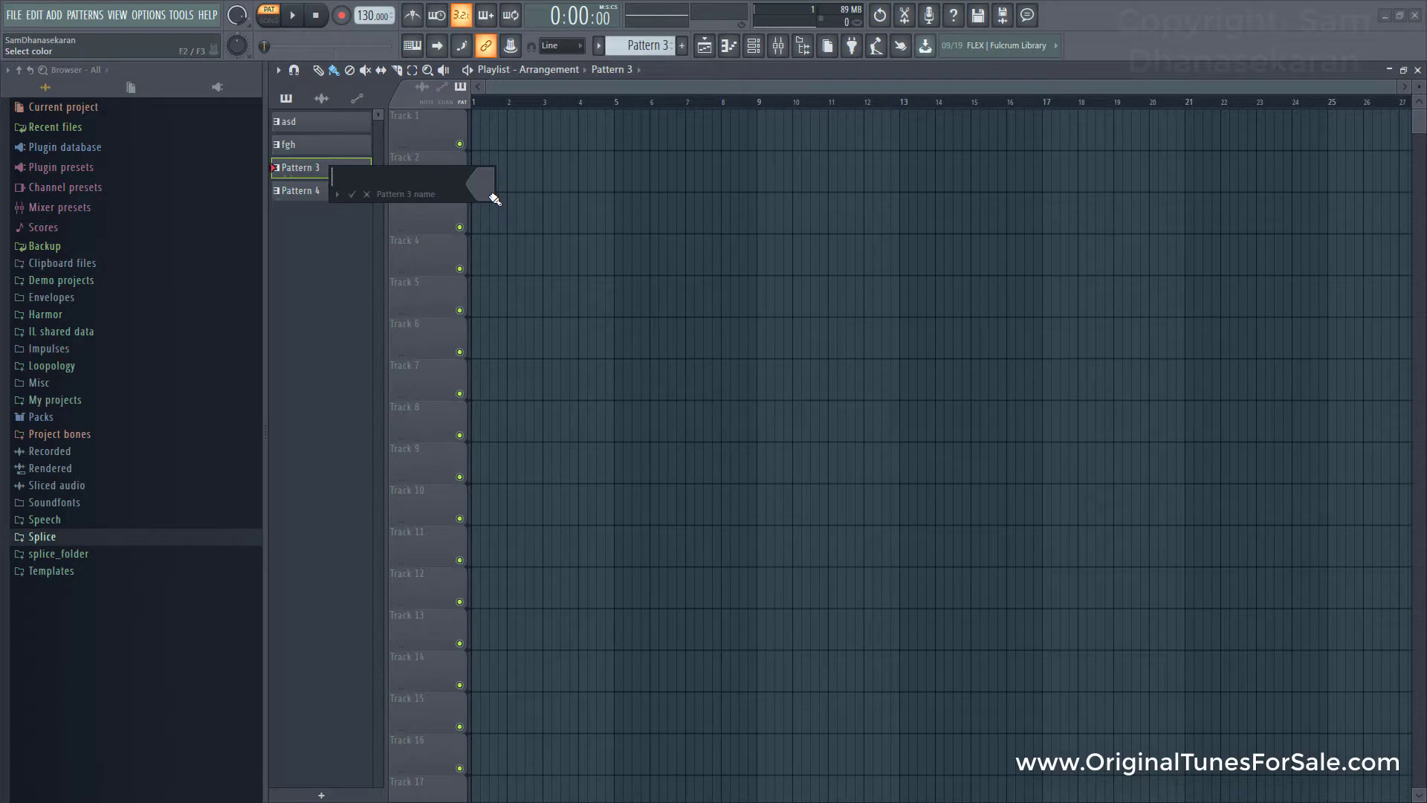
pyautogui.write('jkl')
pyautogui.press('Return')
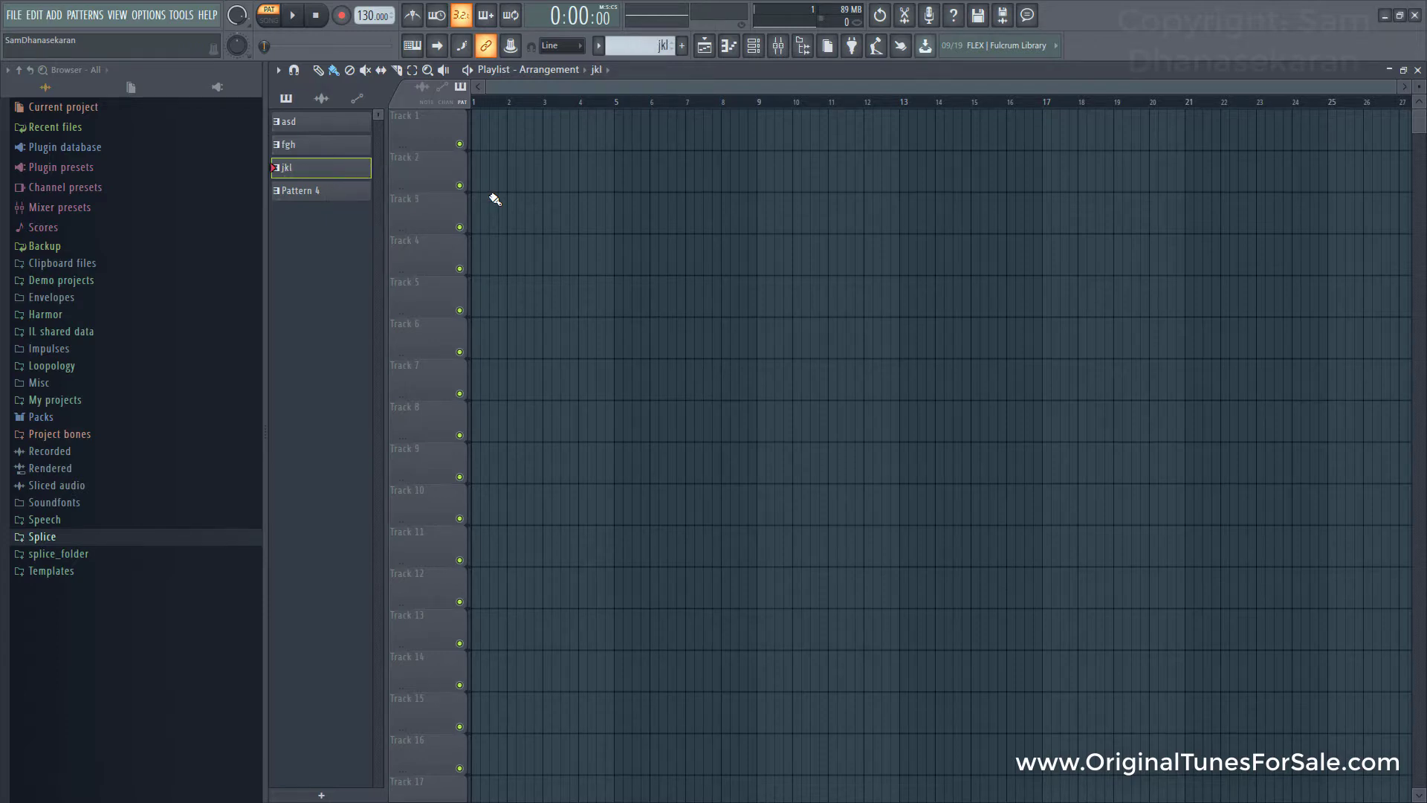
pyautogui.press('KP_Add')
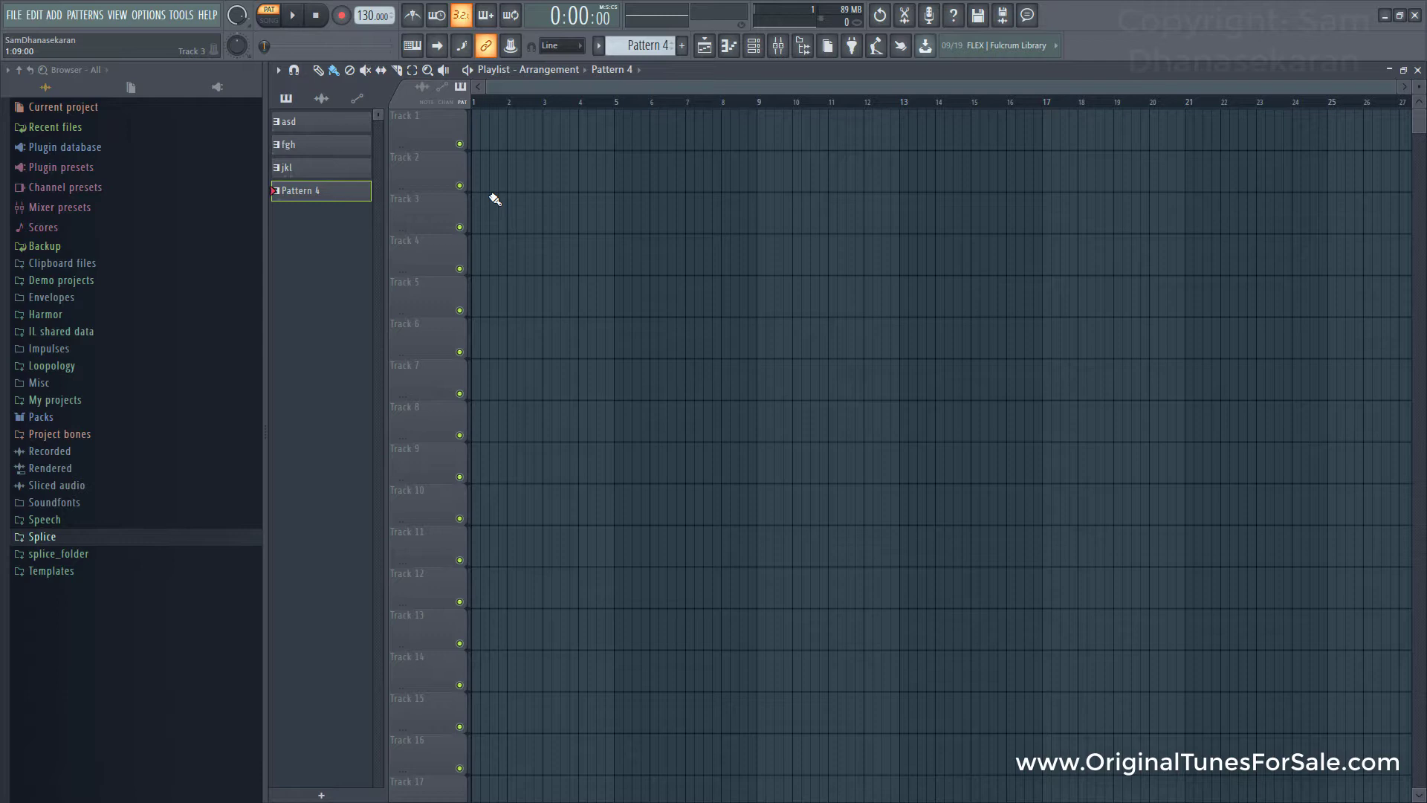
pyautogui.press('F2')
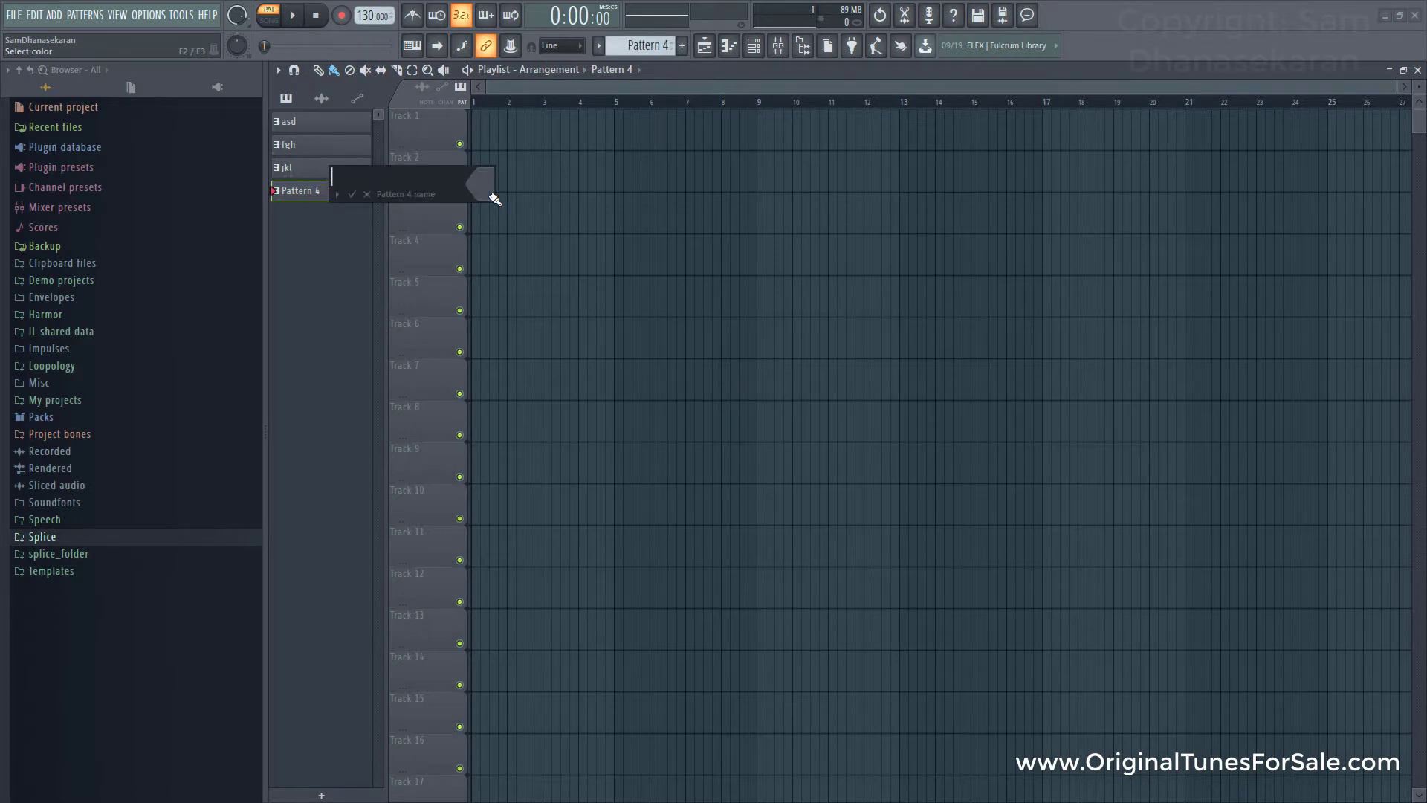
pyautogui.write('qwe')
pyautogui.press('Return')
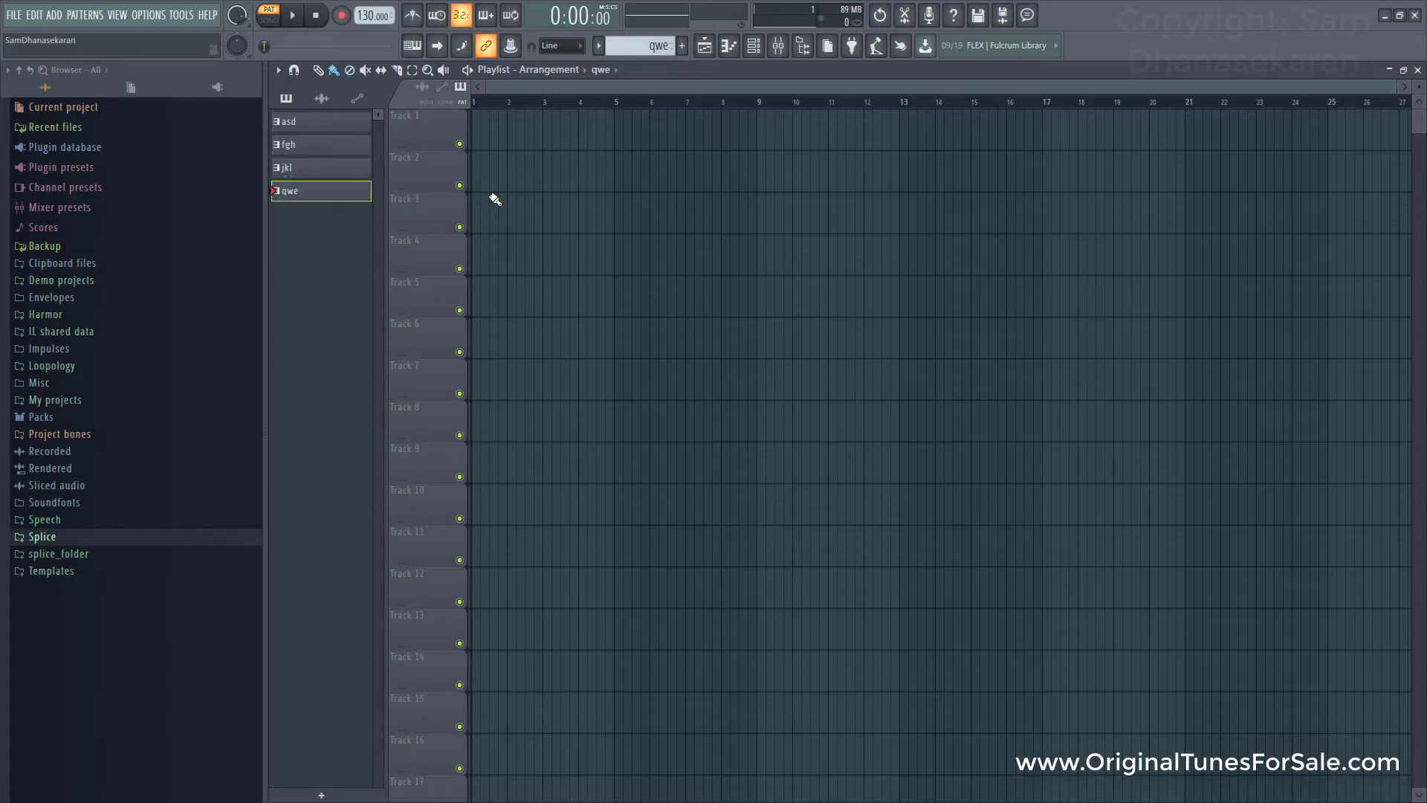
pyautogui.click(332, 168)
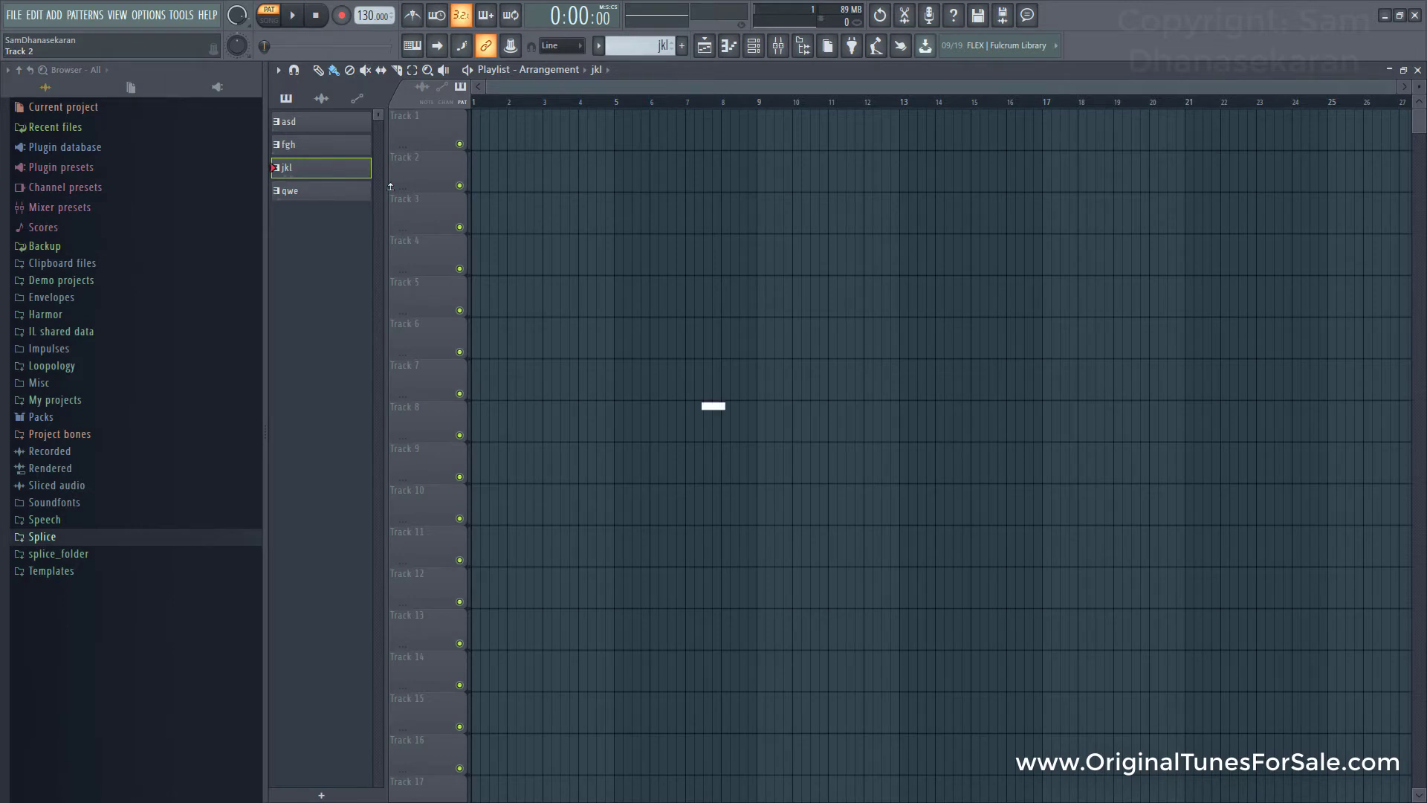
pyautogui.press('Up')
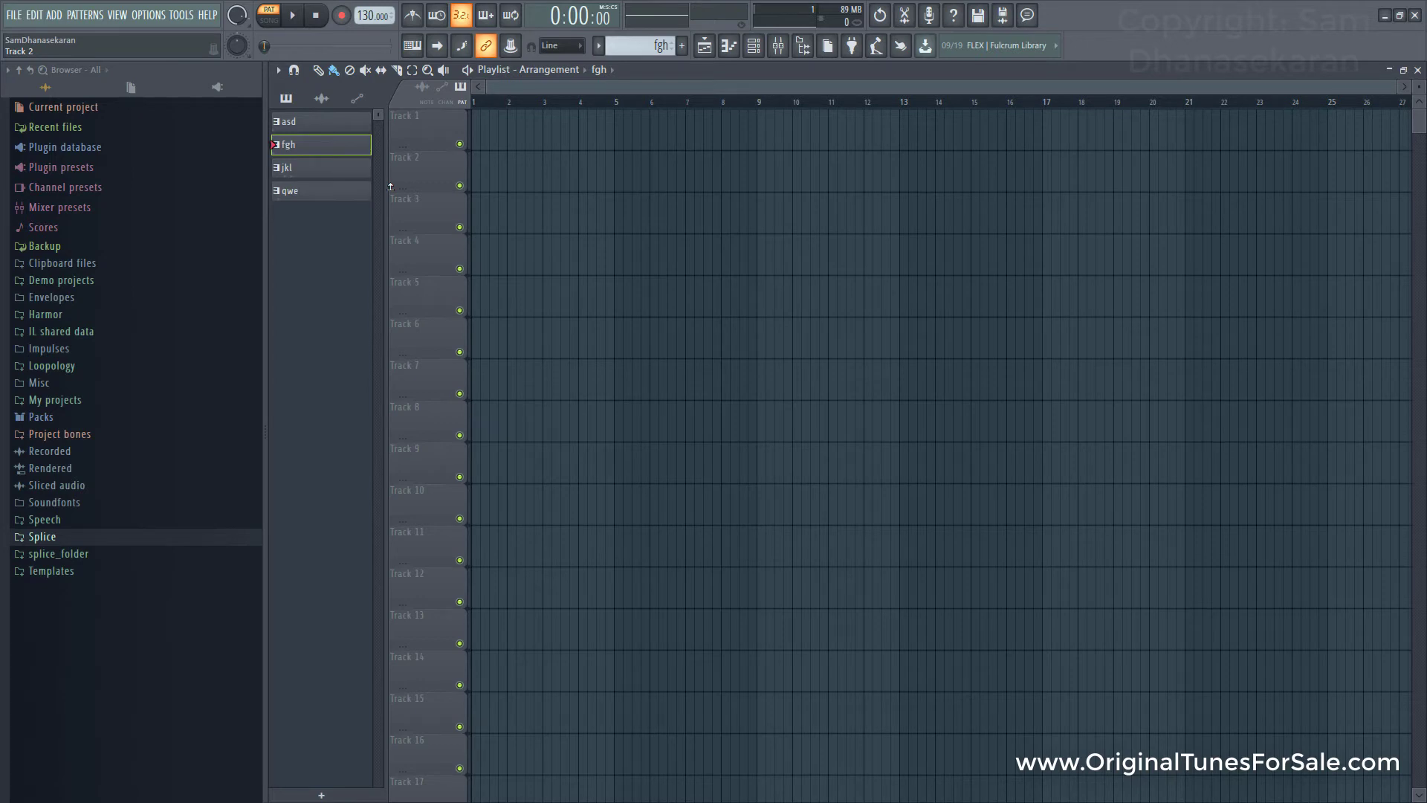
pyautogui.press('Up')
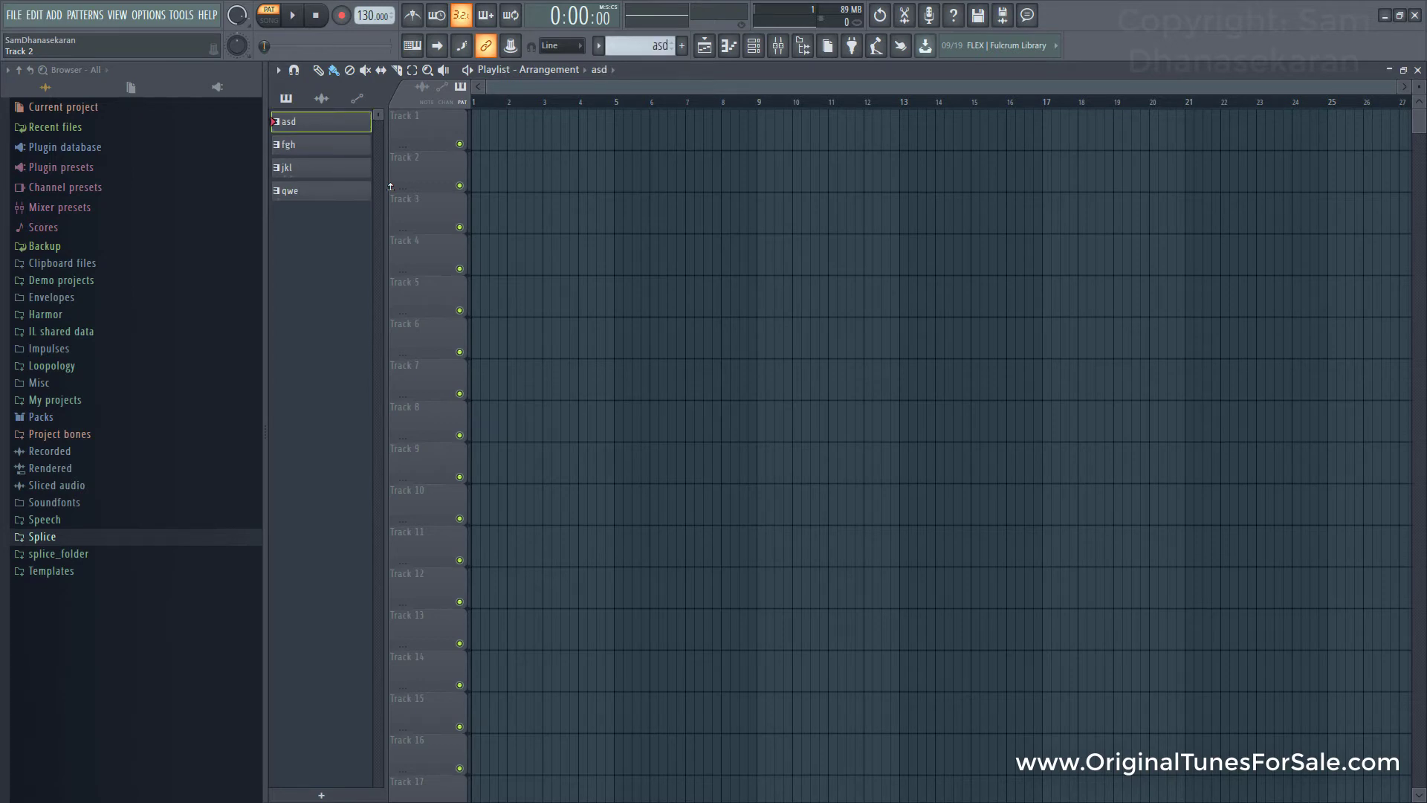
pyautogui.press('Down')
pyautogui.press('Down')
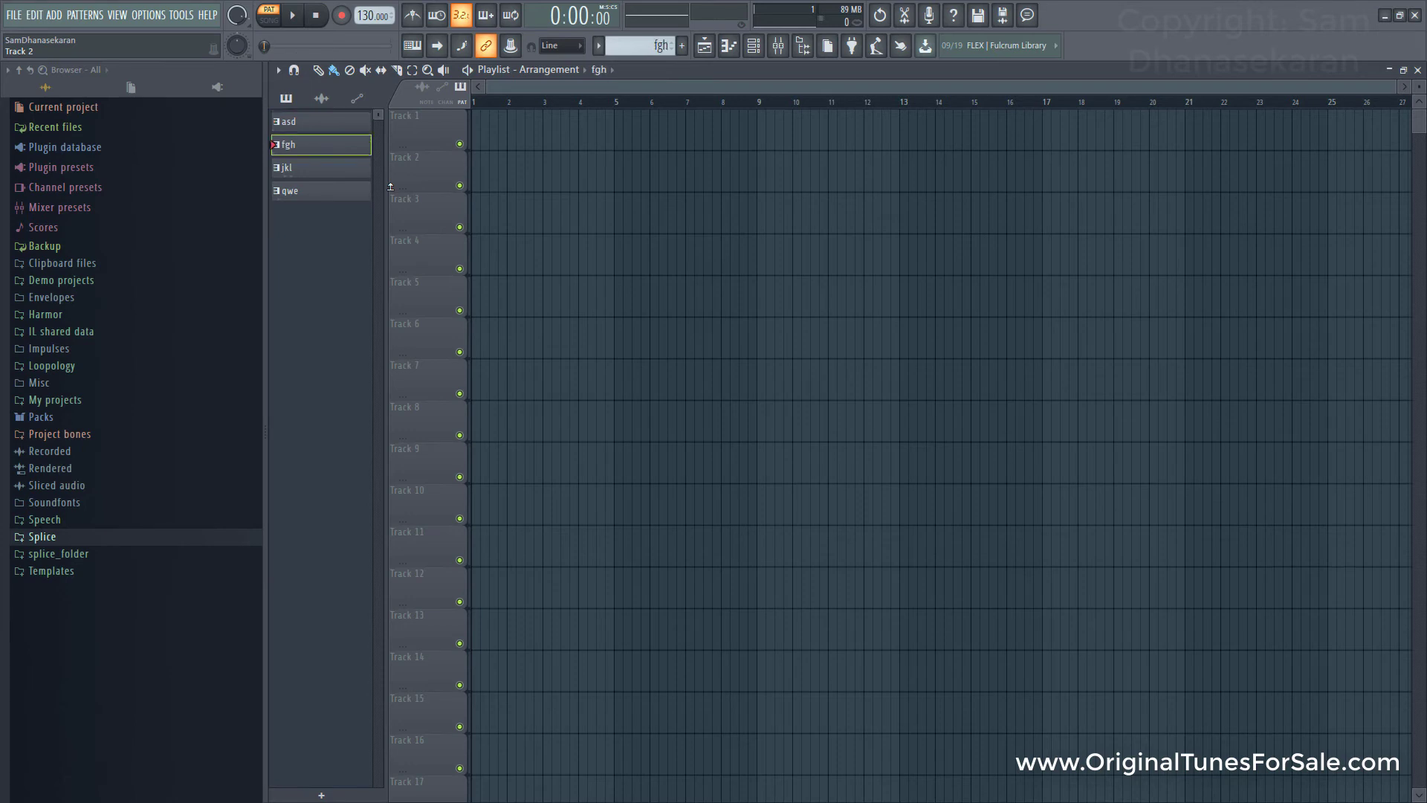
pyautogui.press('Down')
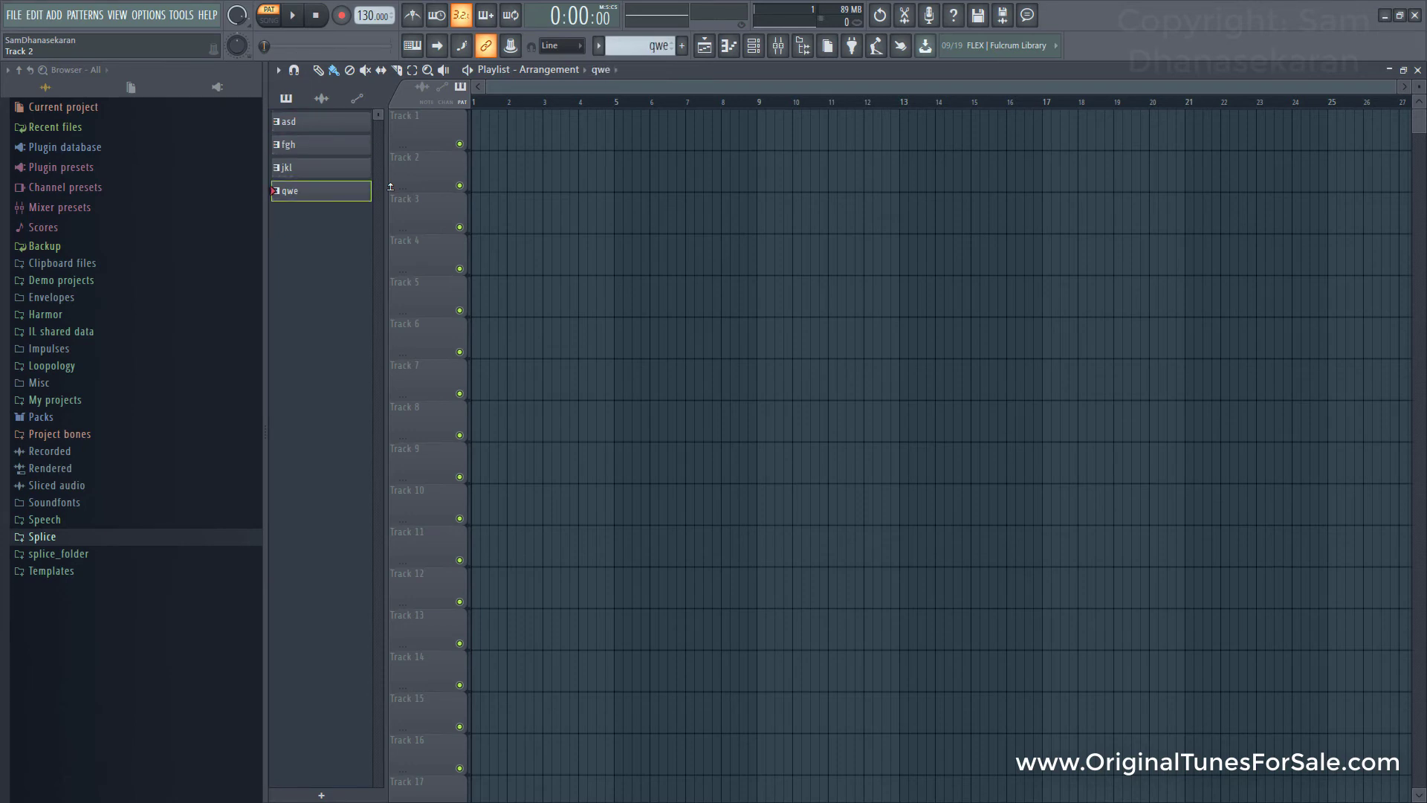